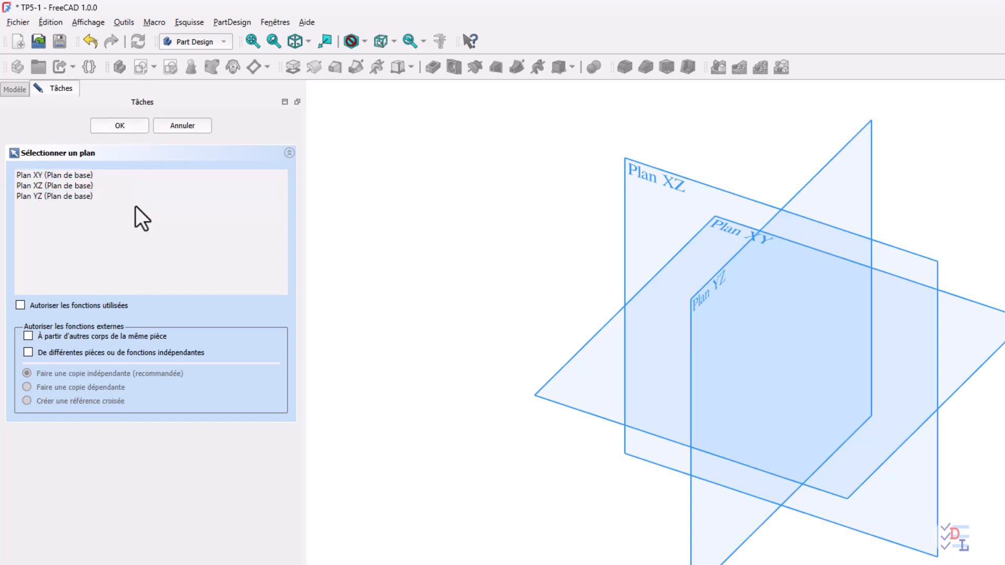
Step: Open a new sketch on the XY base plane
left_click(81, 176)
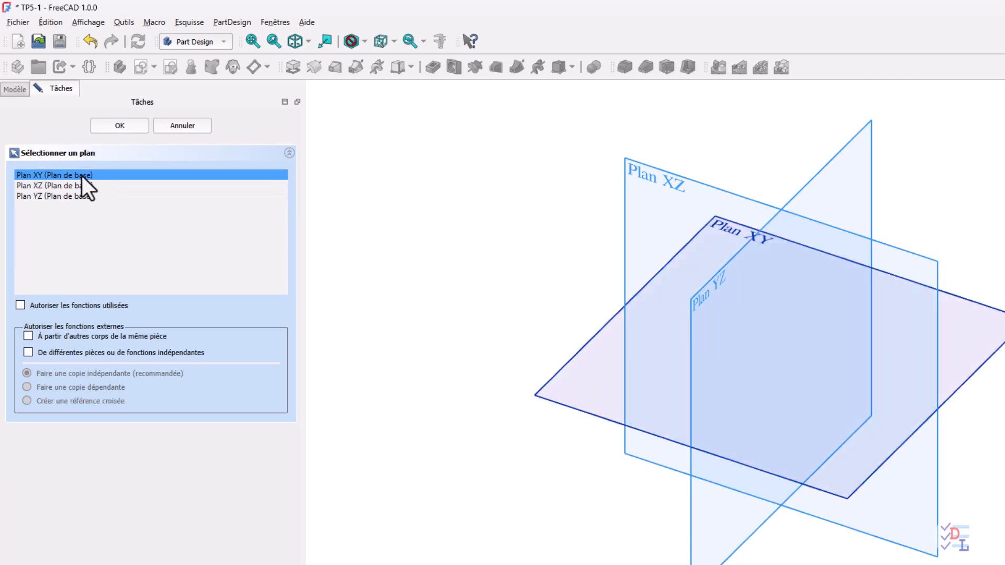
left_click(121, 126)
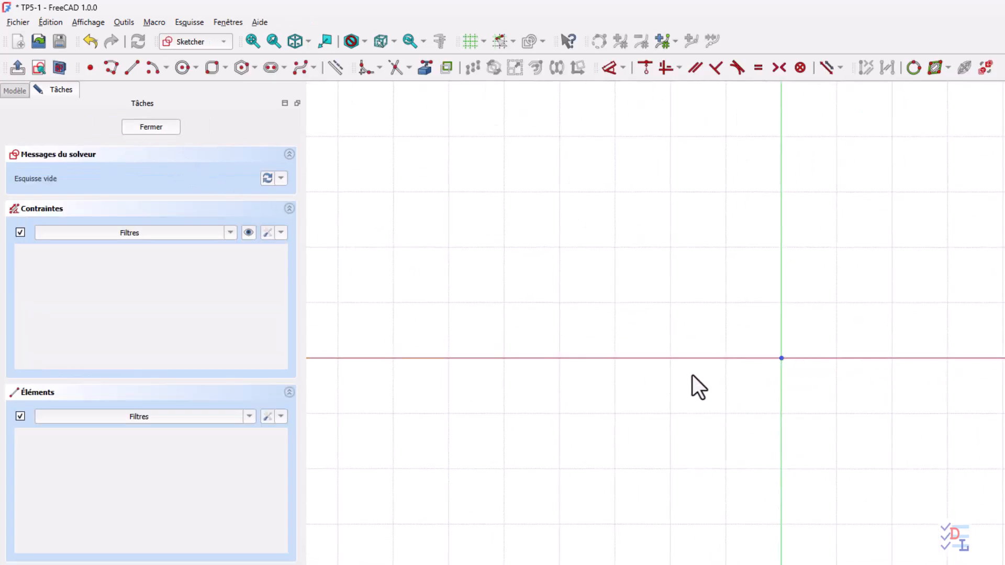
mouse_move(915, 428)
middle_mouse_down()
mouse_move(861, 446)
mouse_move(850, 484)
mouse_move(930, 549)
middle_mouse_up()
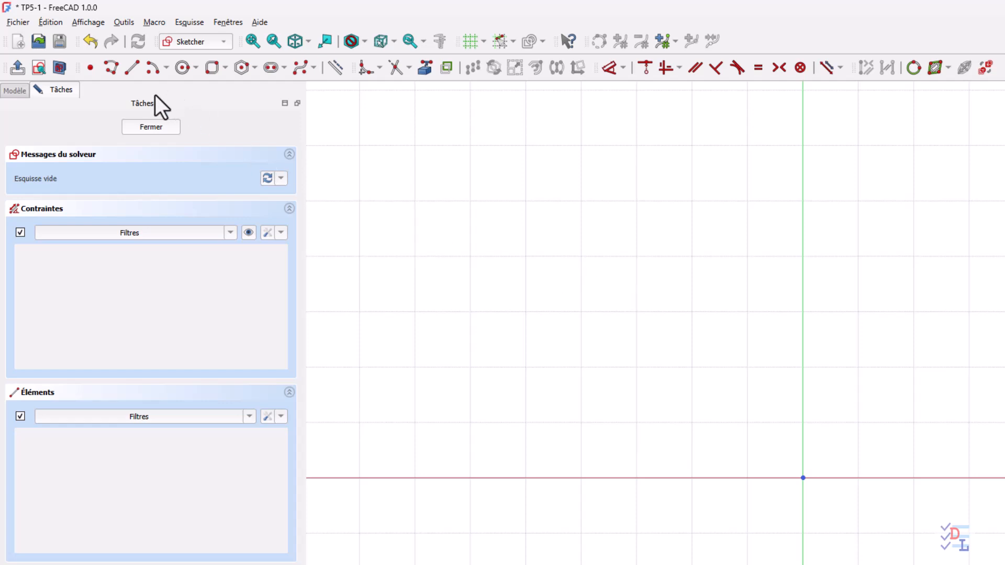
Step: Draw a five-segment polyline along the negative horizontal axis, diagonally to the vertical axis, up that axis, then back through two upper slanted segments
left_click(111, 67)
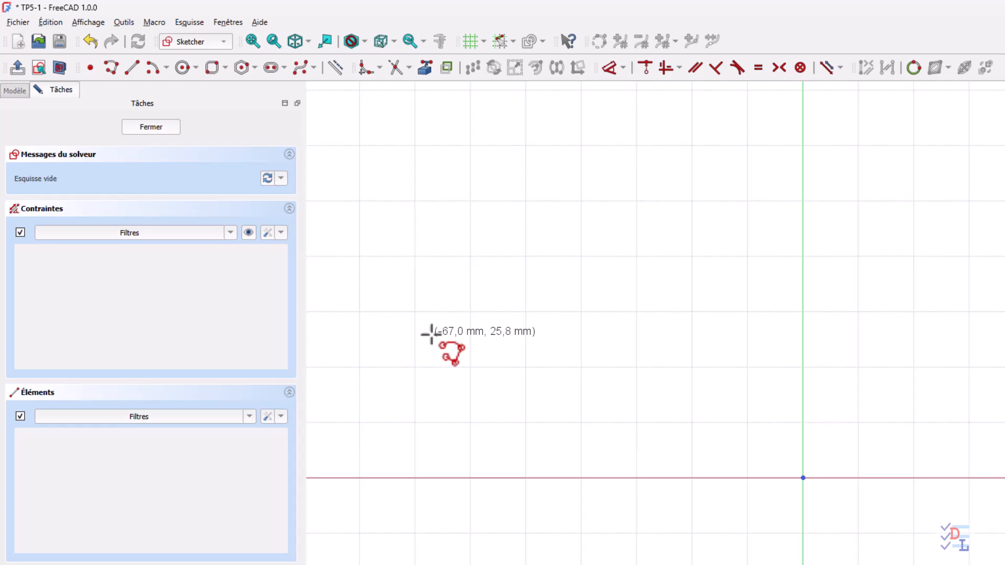
left_click(502, 478)
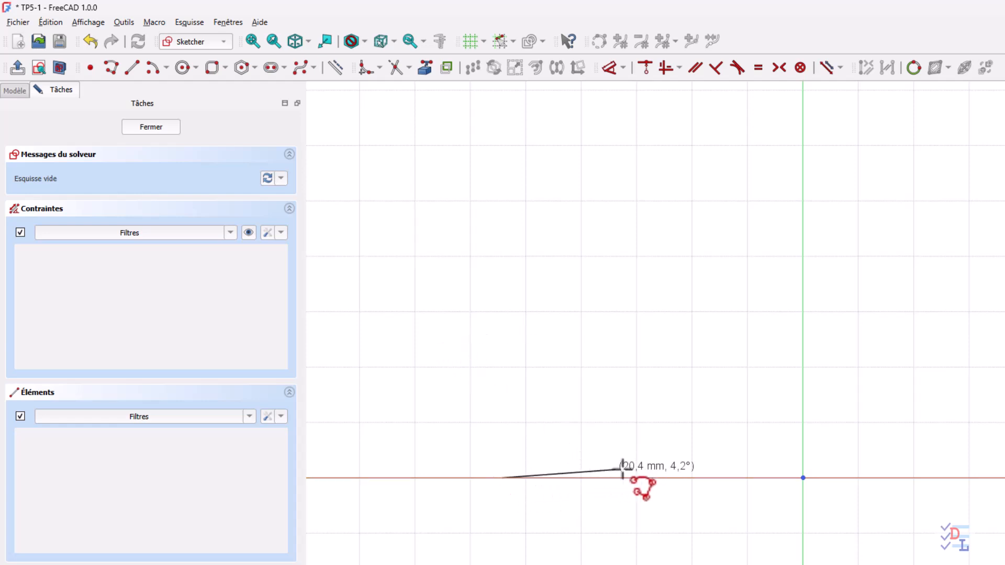
left_click(702, 478)
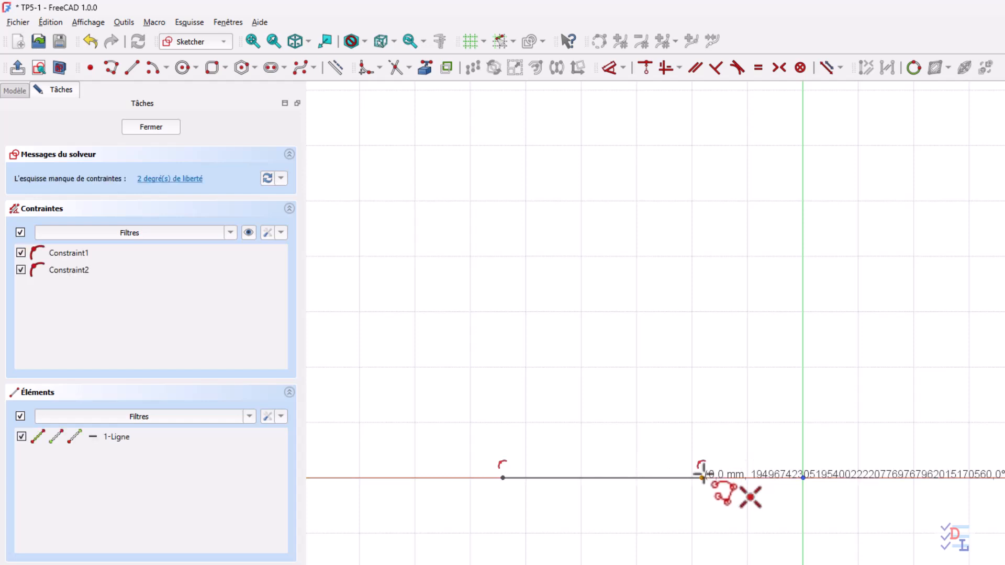
left_click(802, 359)
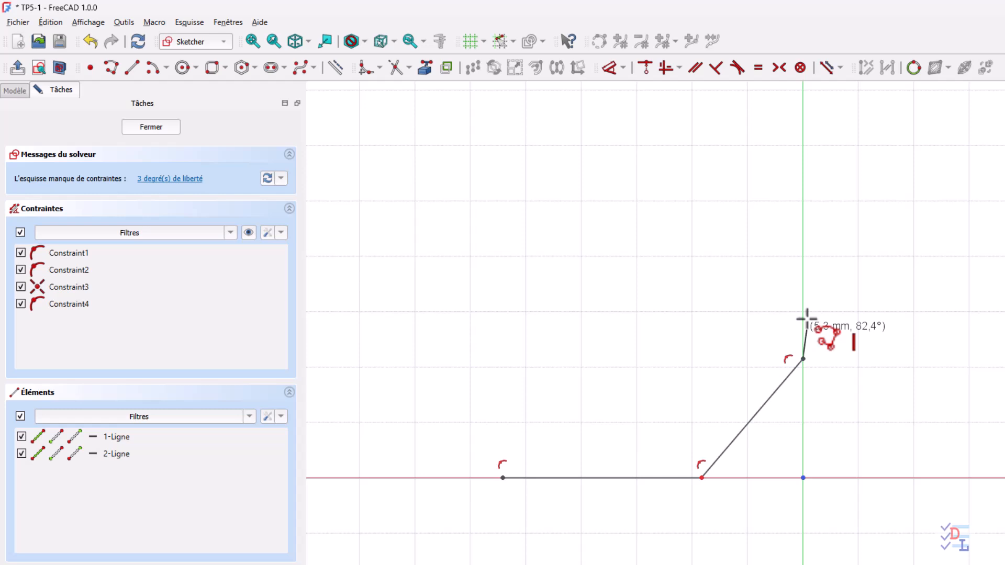
left_click(802, 191)
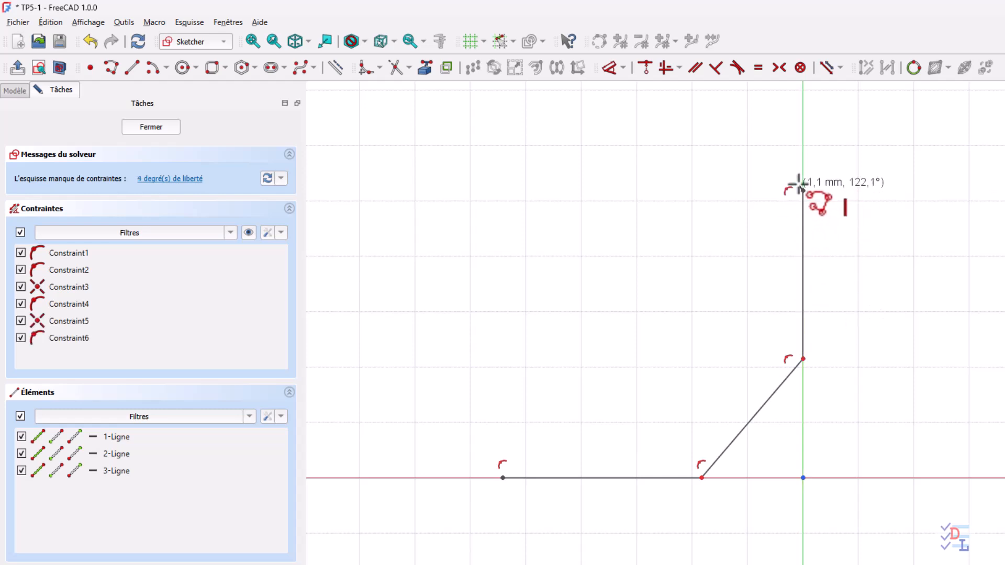
left_click(776, 164)
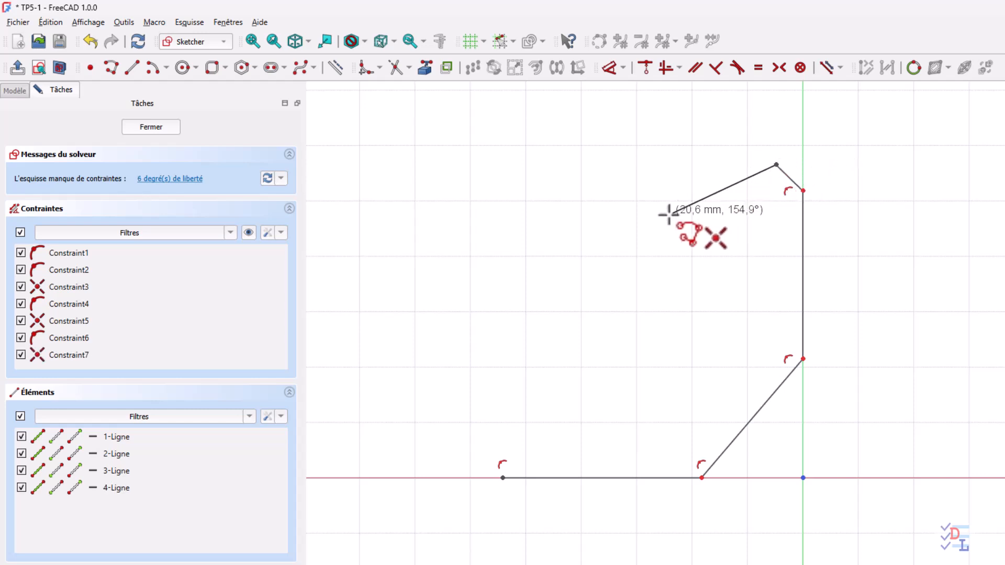
left_click(604, 213)
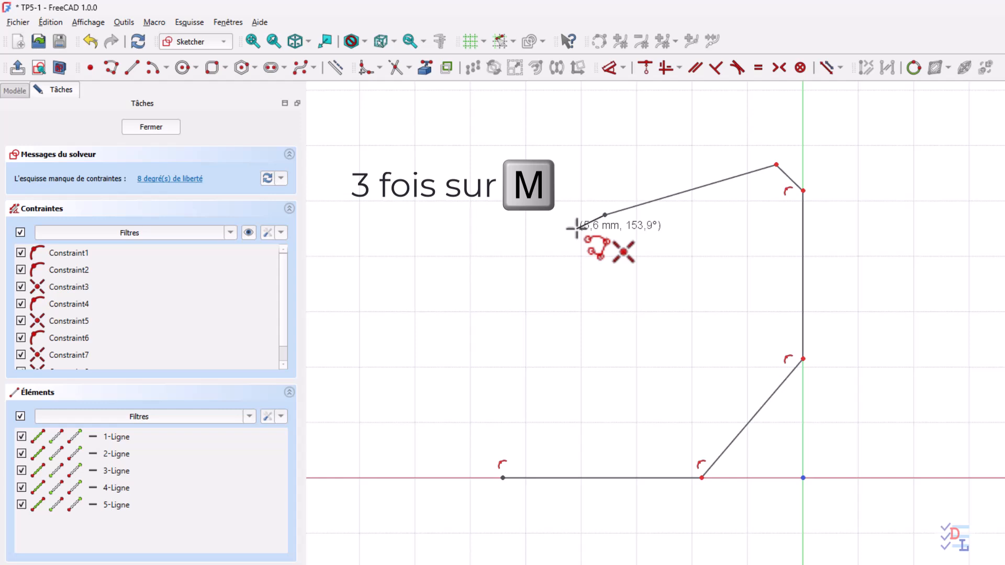
Step: Continue the polyline with a tangent arc, a tangent line down toward the horizontal axis and a short line closing the profile at its start point
key("m")
key("m")
key("m")
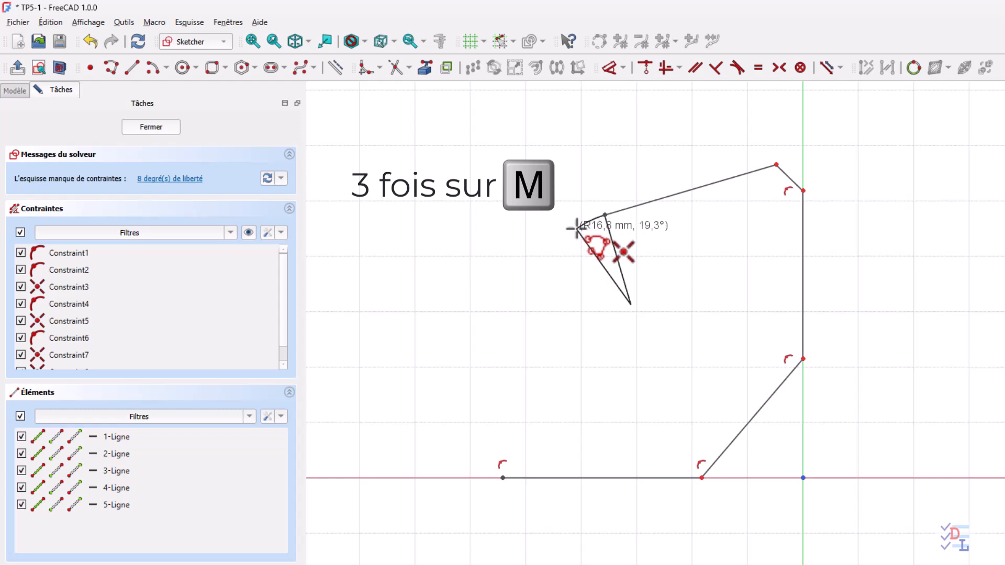
left_click(524, 277)
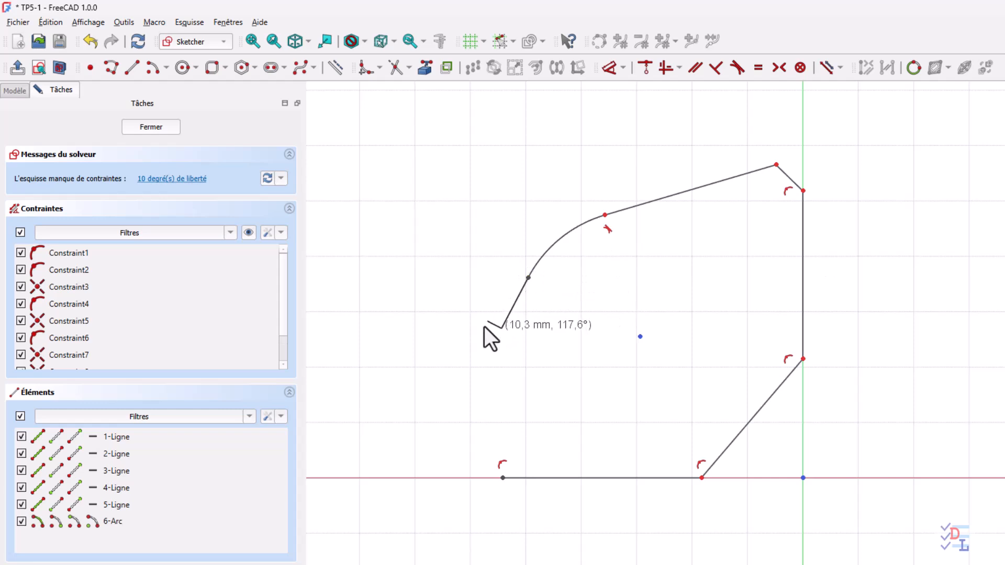
left_click(447, 435)
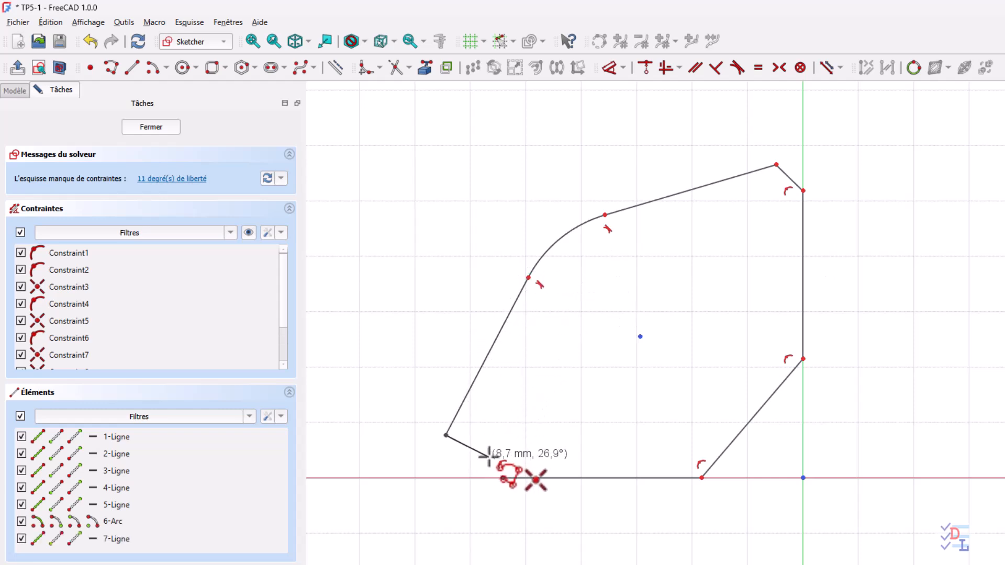
scroll(492, 463, "up", 2)
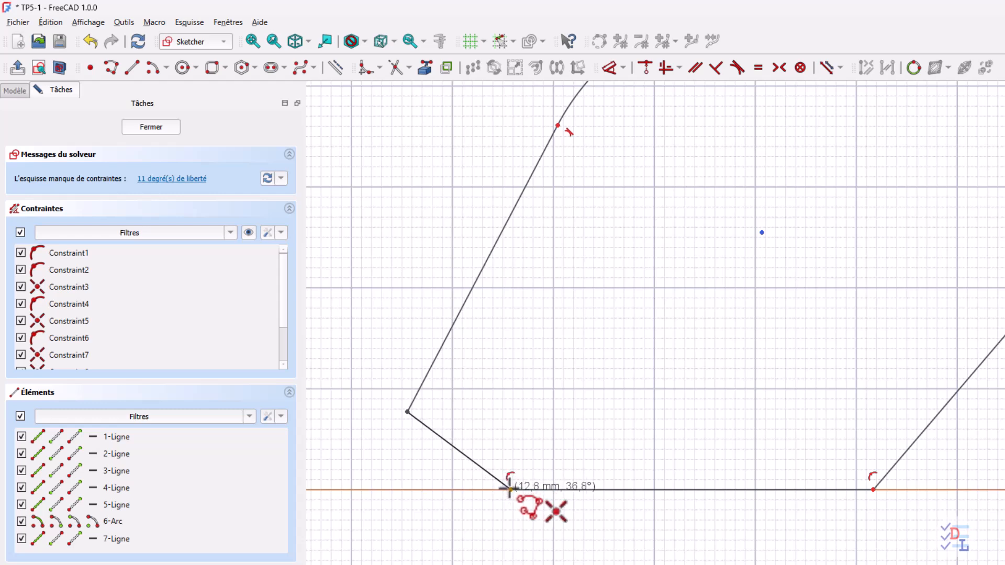
left_click(508, 488)
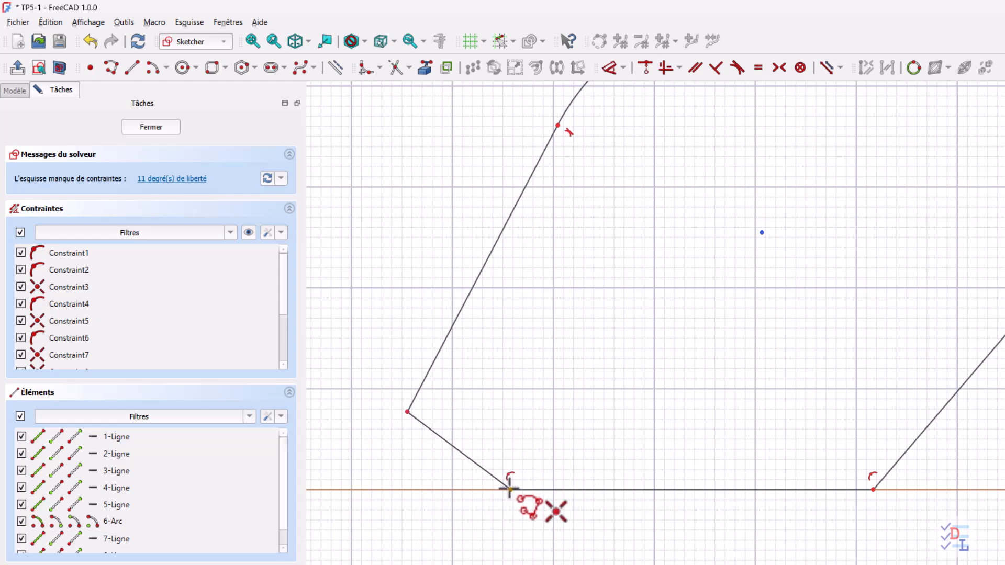
right_click(545, 422)
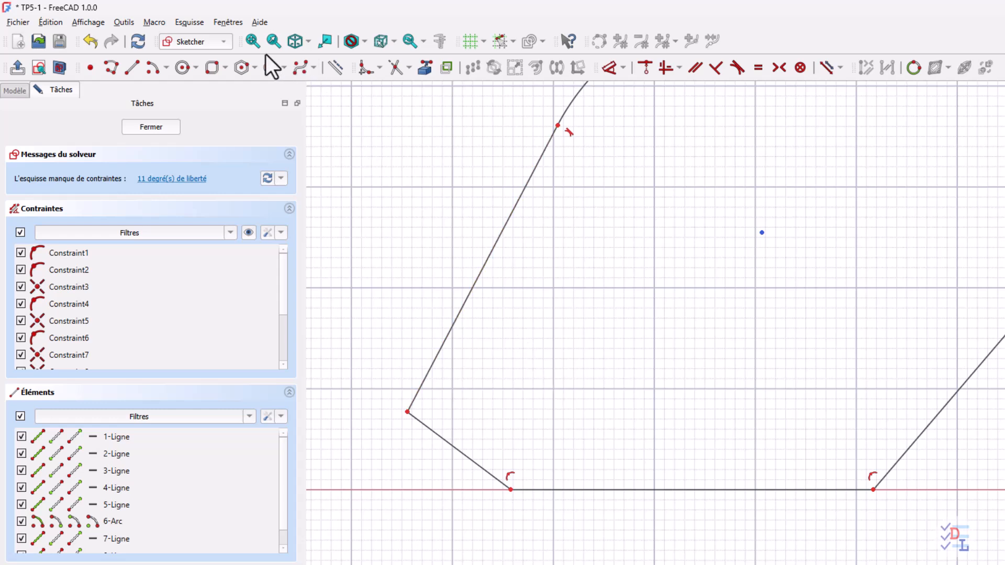
Step: Make the two long lines tangent to the arc equal, and make the two short end lines equal to each other
left_click(252, 41)
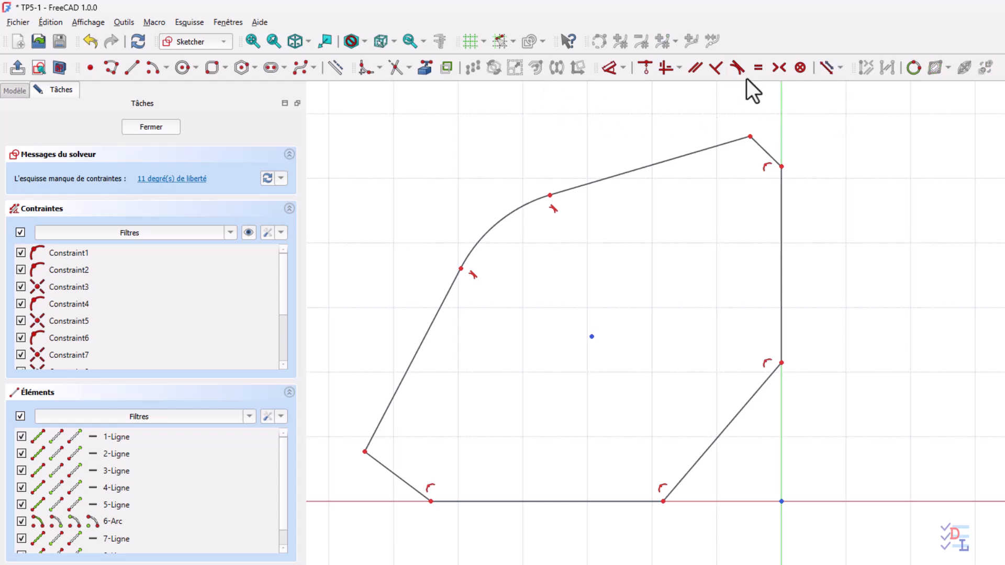
left_click(675, 159)
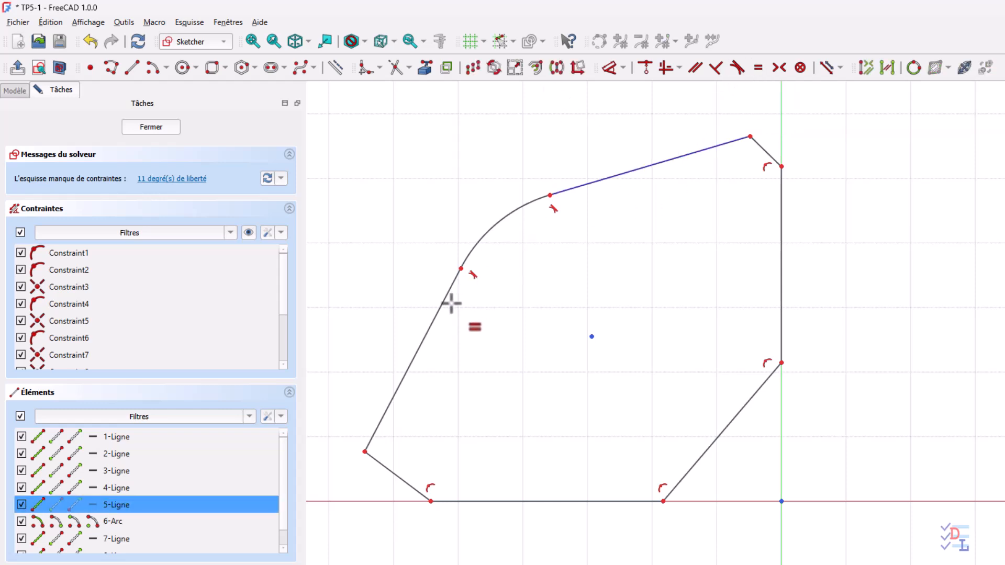
left_click(435, 318)
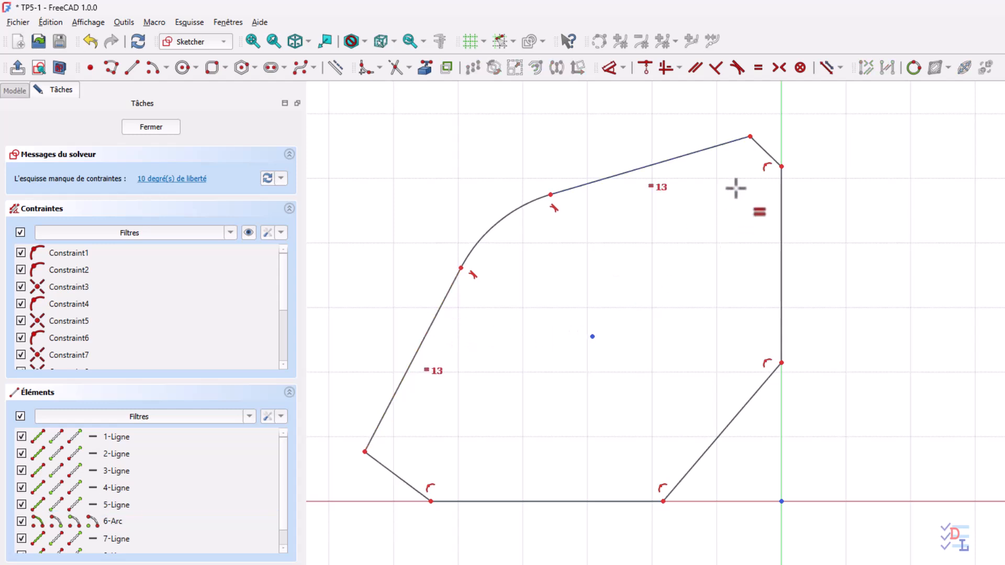
left_click(764, 151)
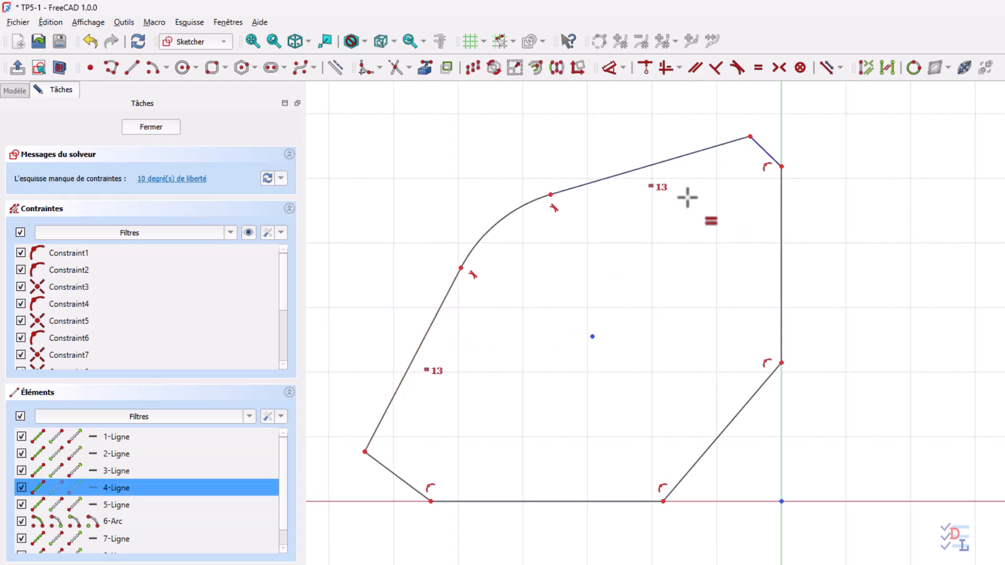
left_click(407, 481)
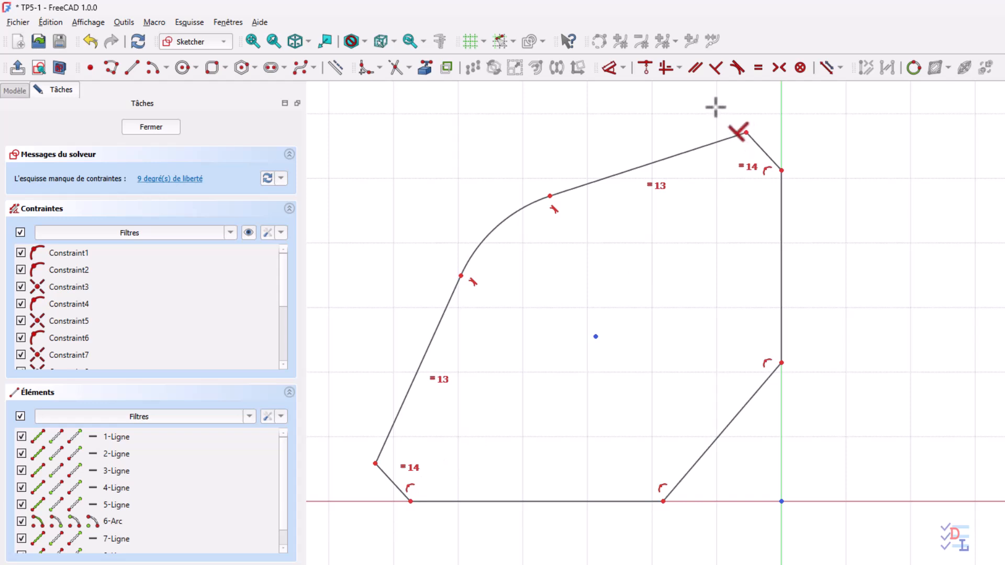
Step: Make each short end line perpendicular to the long line it meets, at both outer corners of the profile
left_click(716, 67)
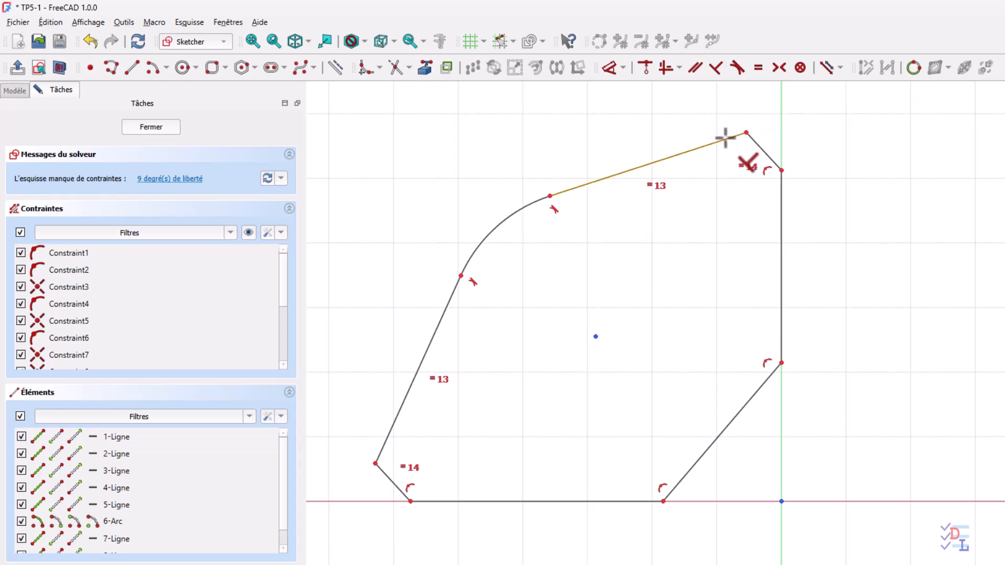
left_click(726, 139)
left_click(761, 157)
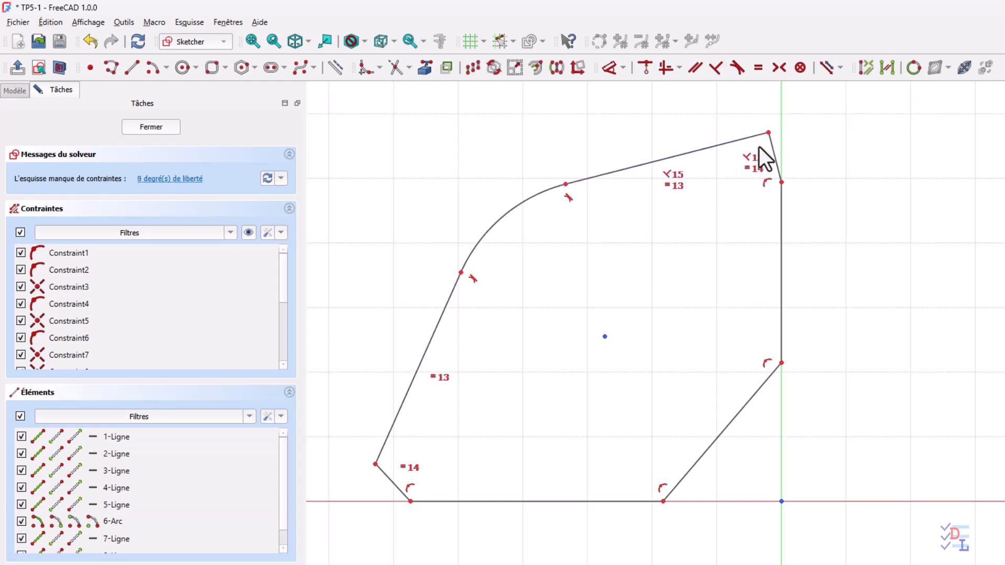
left_click(385, 458)
left_click(390, 475)
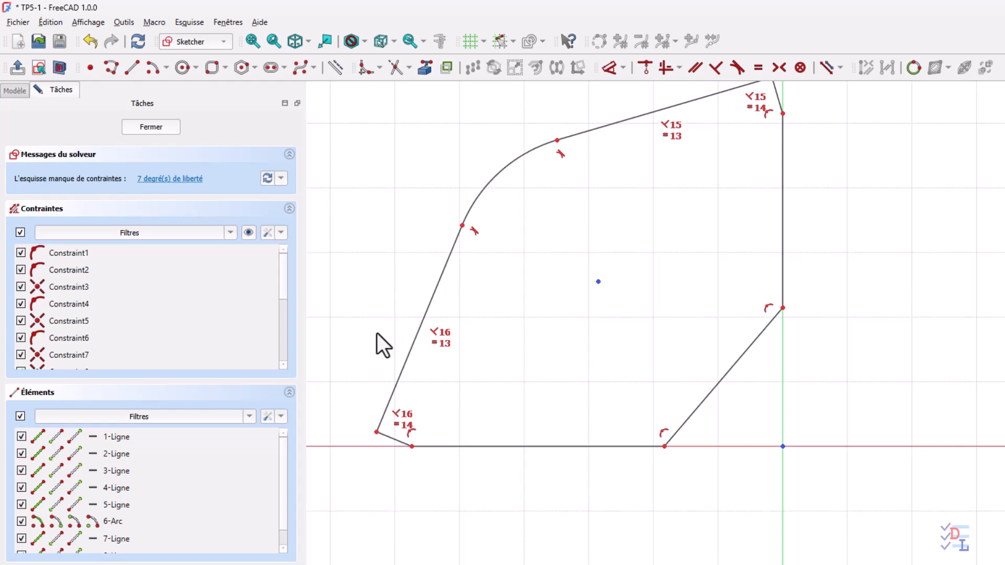
Step: Dimension the angle between the two short end lines, place it outside the arc and set it to 60°
left_click(395, 441)
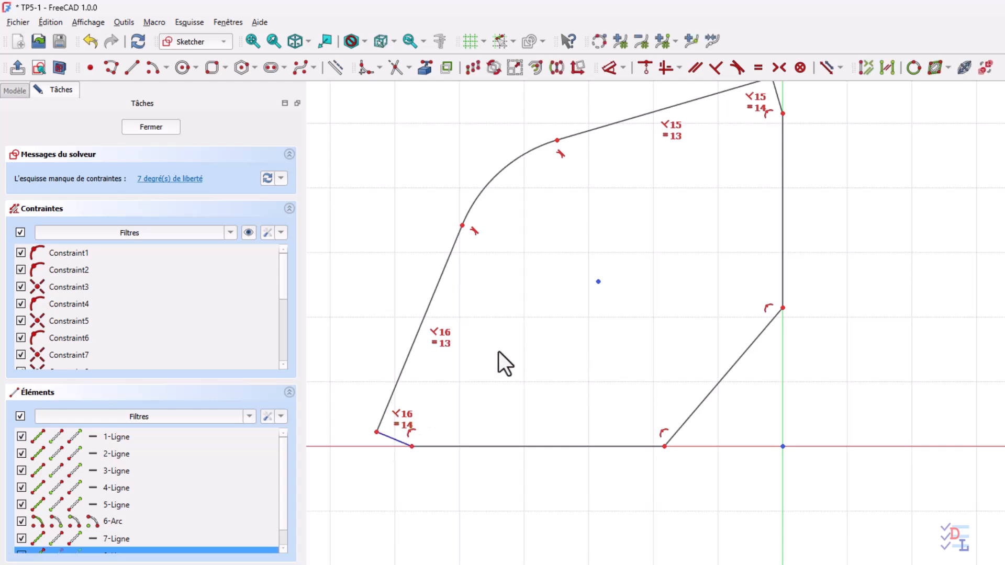
left_click(776, 95)
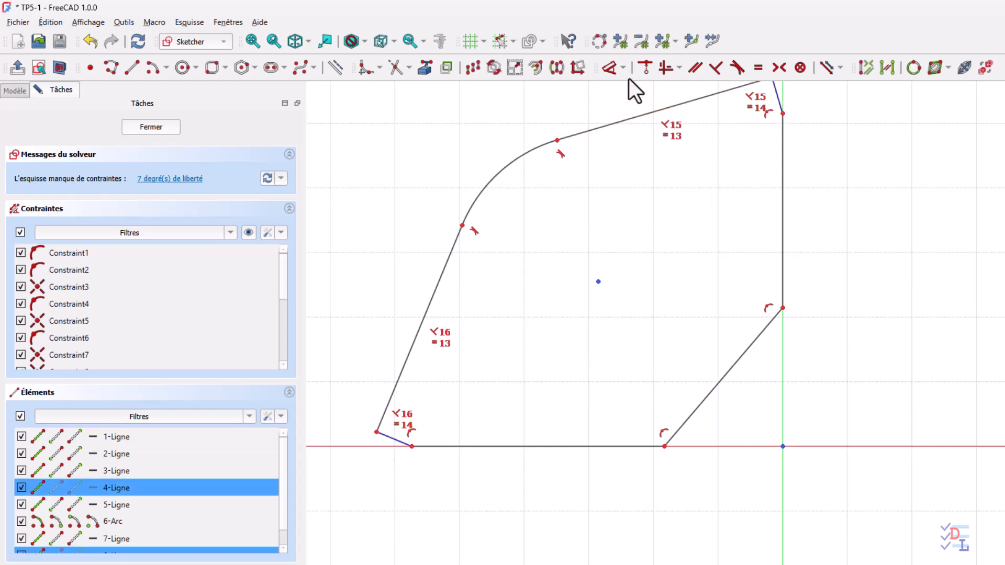
left_click(609, 67)
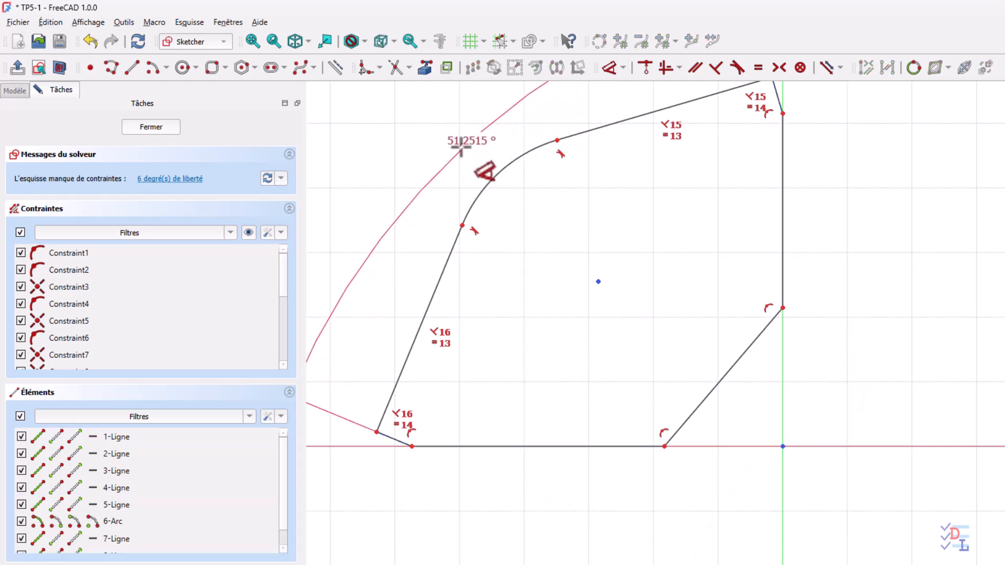
scroll(529, 328, "down", 5)
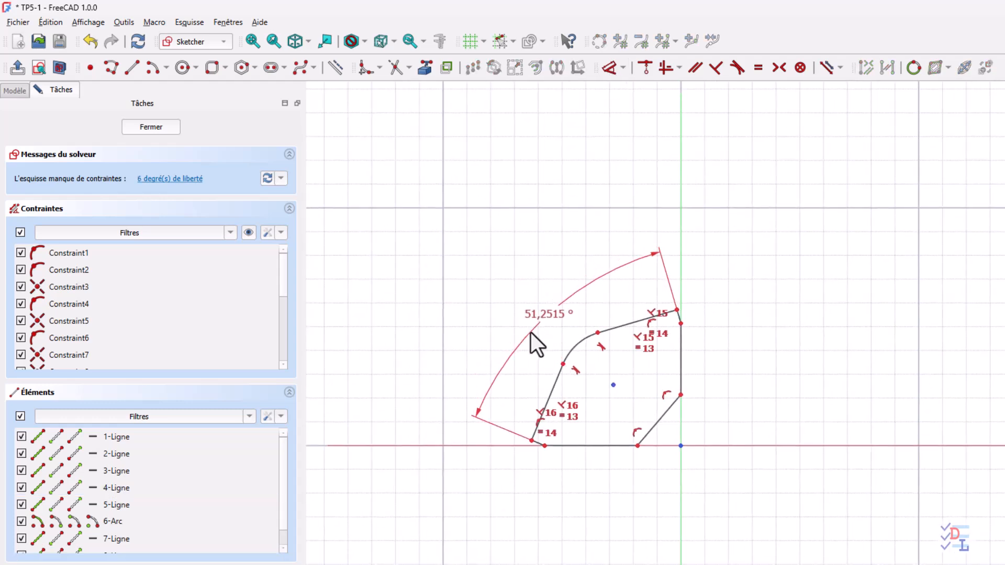
left_click(532, 332)
type("60")
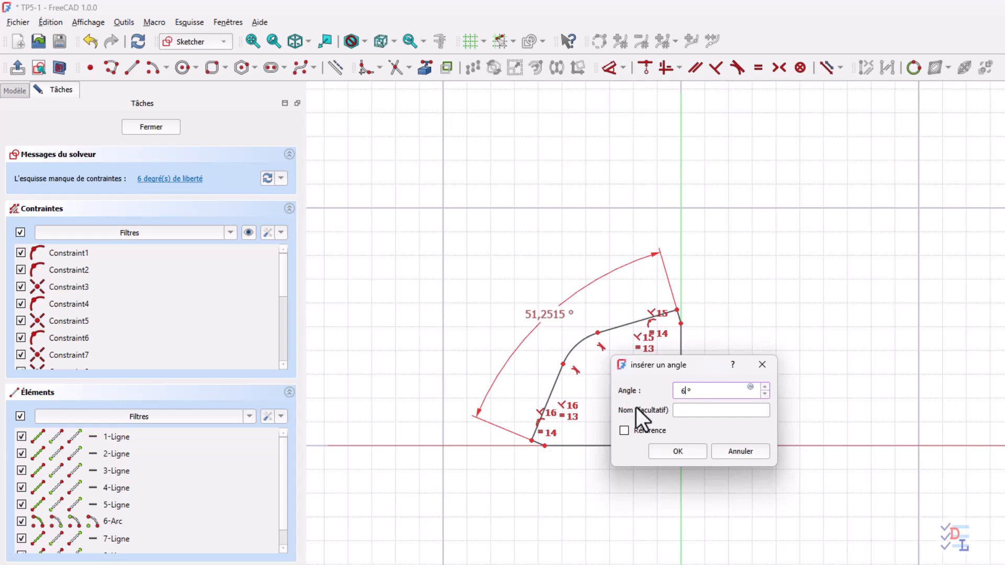
left_click(675, 451)
Step: Dimension the angle between the inner diagonal line and the horizontal axis and set it to 45°
scroll(661, 491, "up", 3)
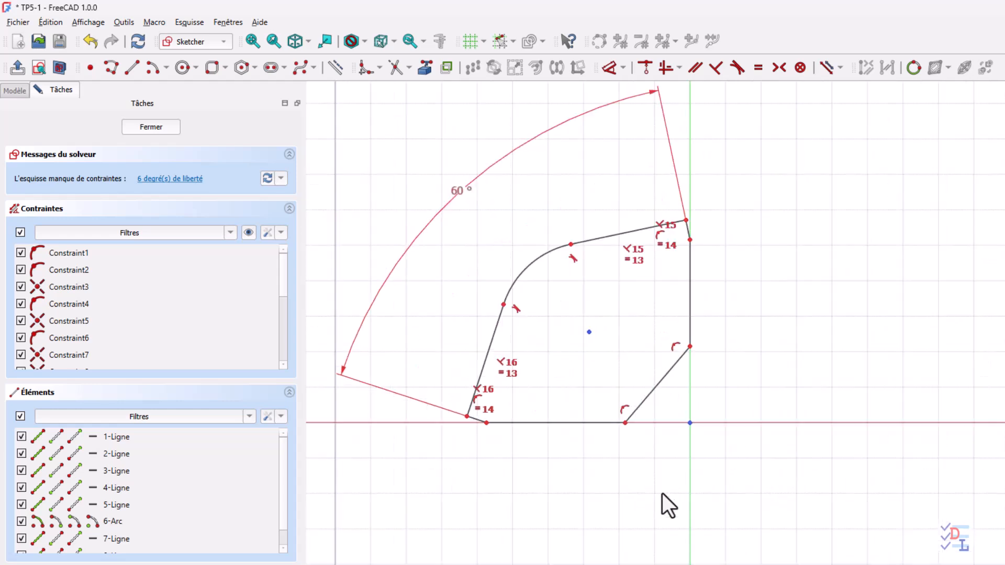
key("d")
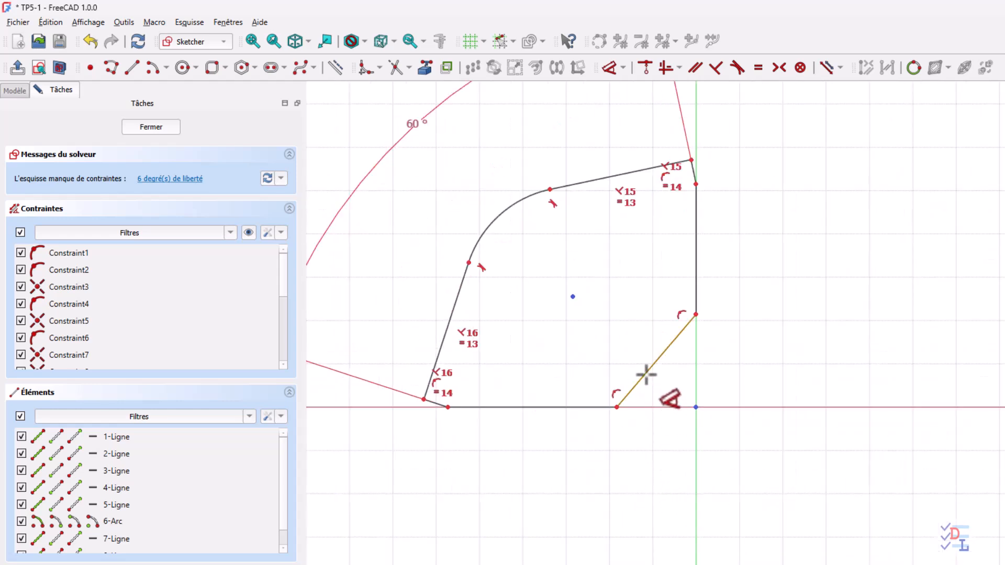
left_click(644, 375)
left_click(675, 406)
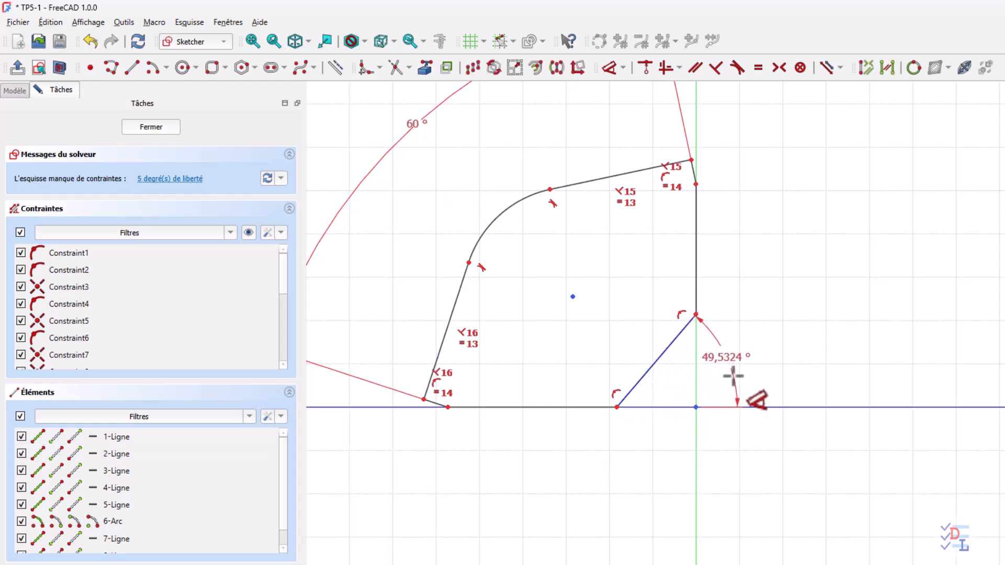
left_click(756, 366)
type("45")
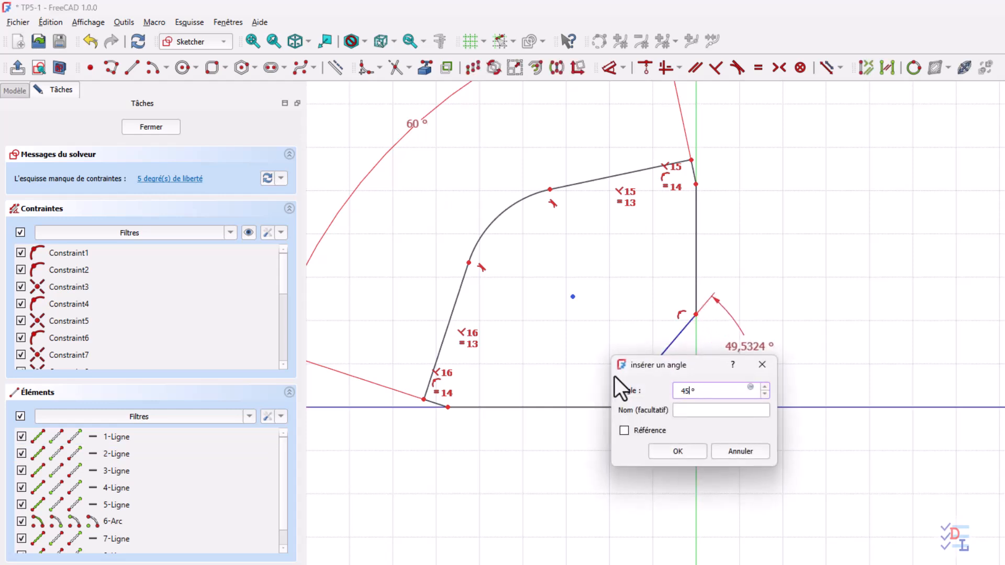
left_click(677, 450)
Step: Dimension the horizontal distance from the outer end of the profile's bottom line to the origin and set it to 75 mm
scroll(536, 437, "up", 2)
middle_click_drag(536, 437, 572, 529)
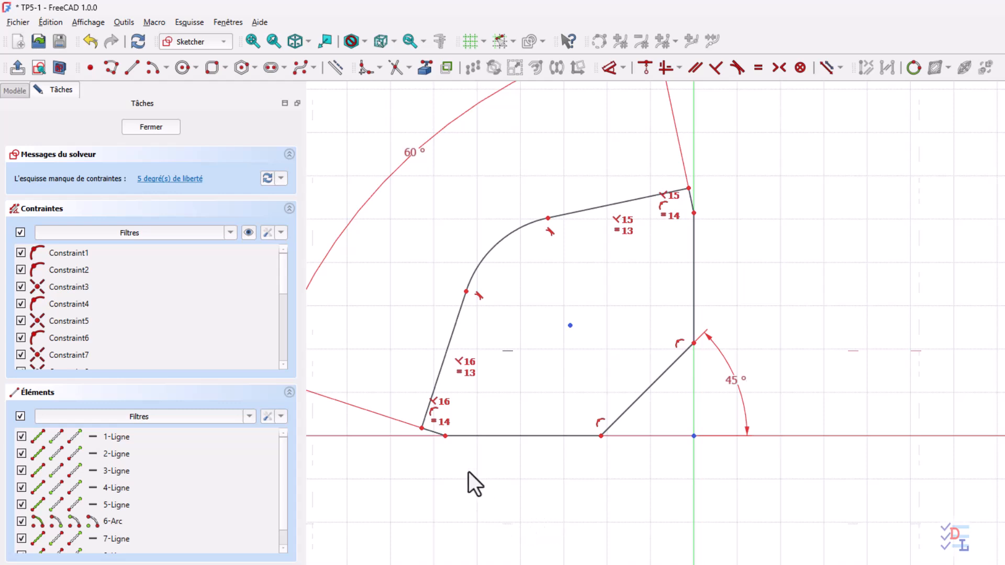
key("k")
key("a")
left_click(445, 436)
left_click(586, 459)
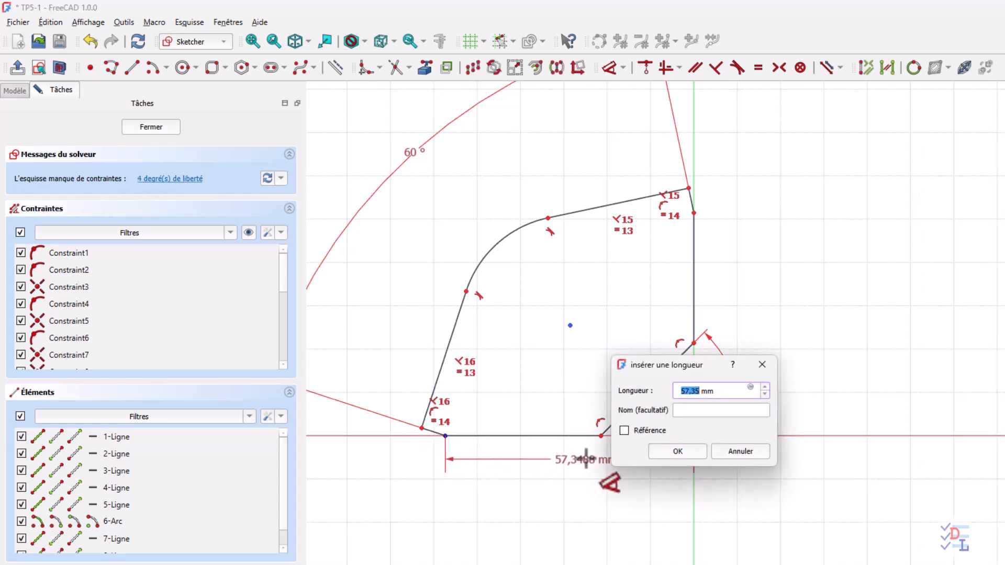
type("75")
left_click(677, 451)
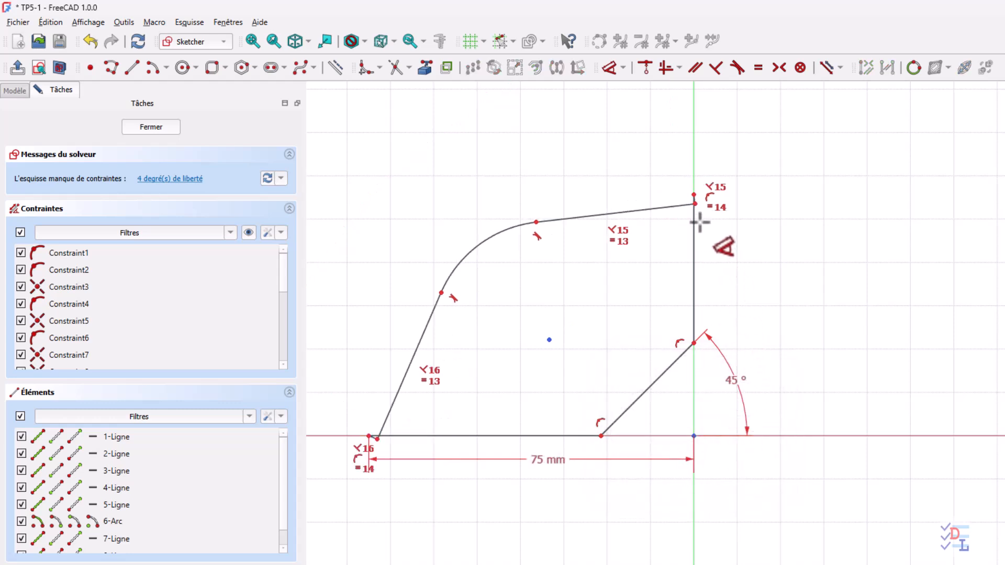
key("Escape")
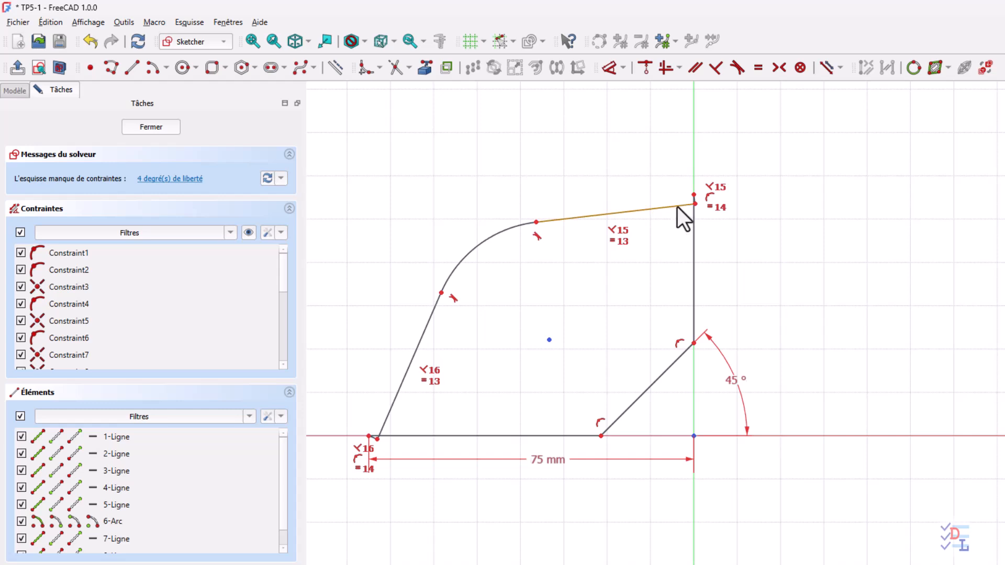
Step: Pull the upper long line outward, and dimension the height of the vertical line's upper end above the origin as 75 mm
left_click_drag(677, 206, 655, 178)
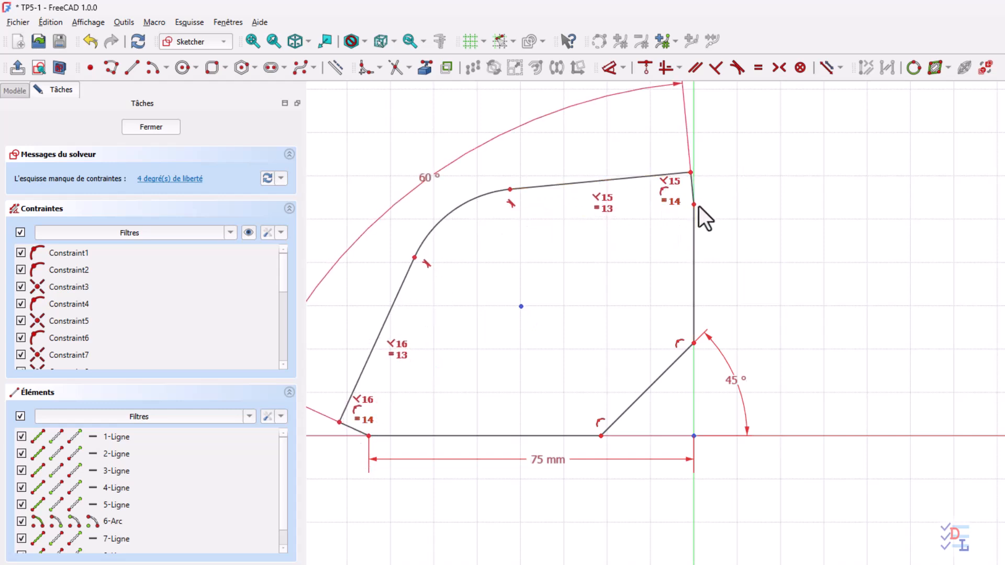
left_click(610, 69)
left_click(694, 212)
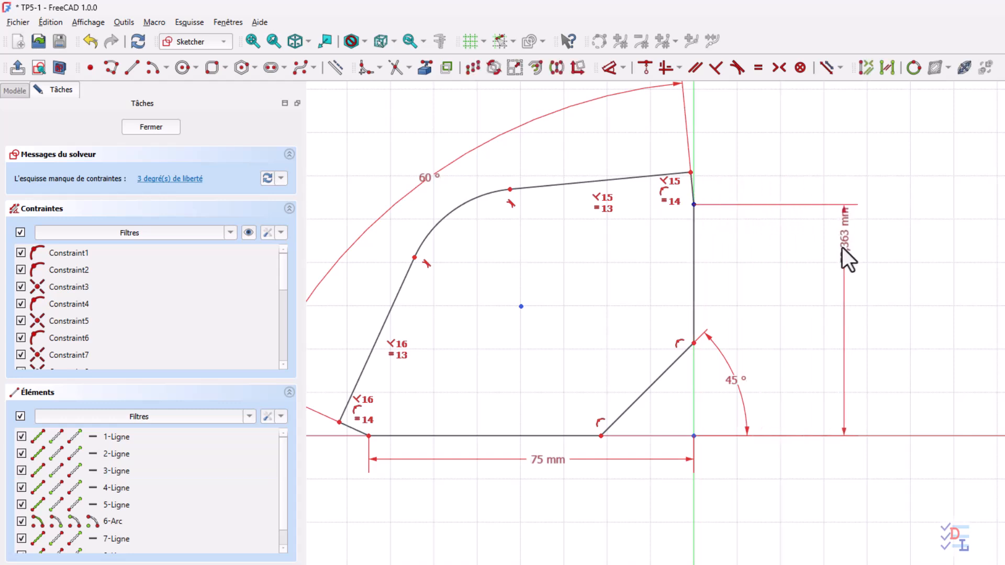
left_click(841, 276)
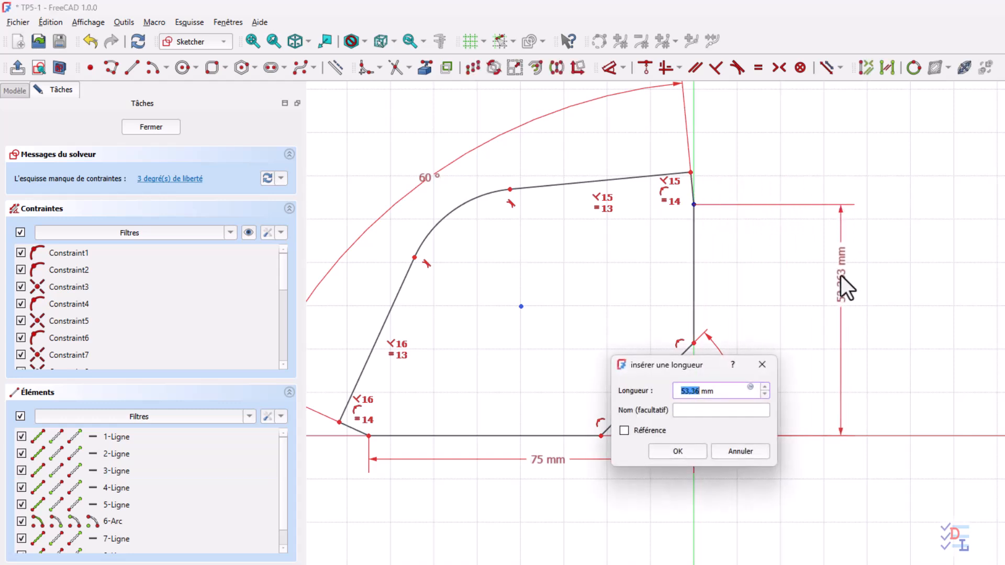
type("75")
key("Return")
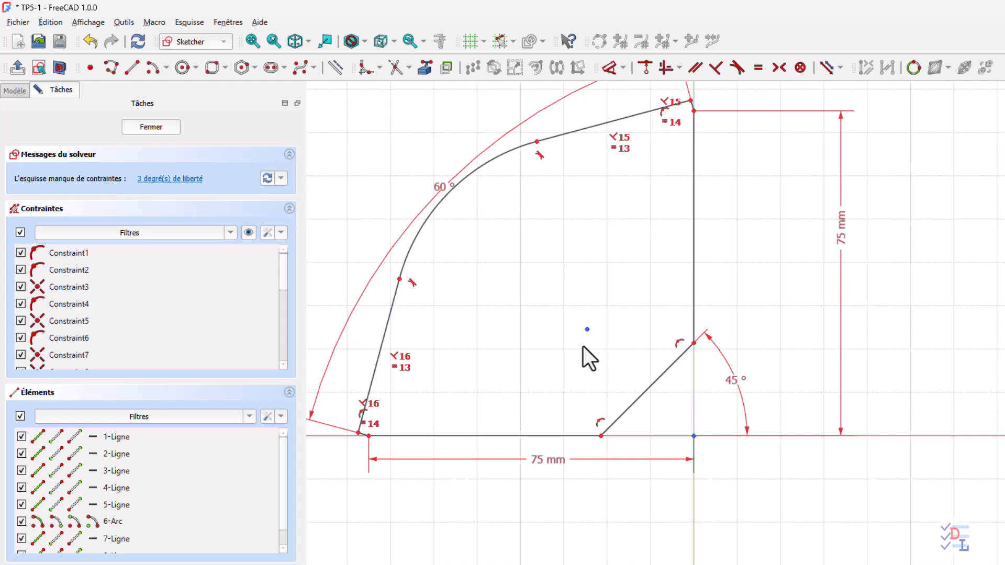
Step: Dimension the horizontal distance from the diagonal line's lower end to the origin and set it to 25 mm
scroll(555, 398, "down", 1)
middle_click_drag(554, 385, 727, 438)
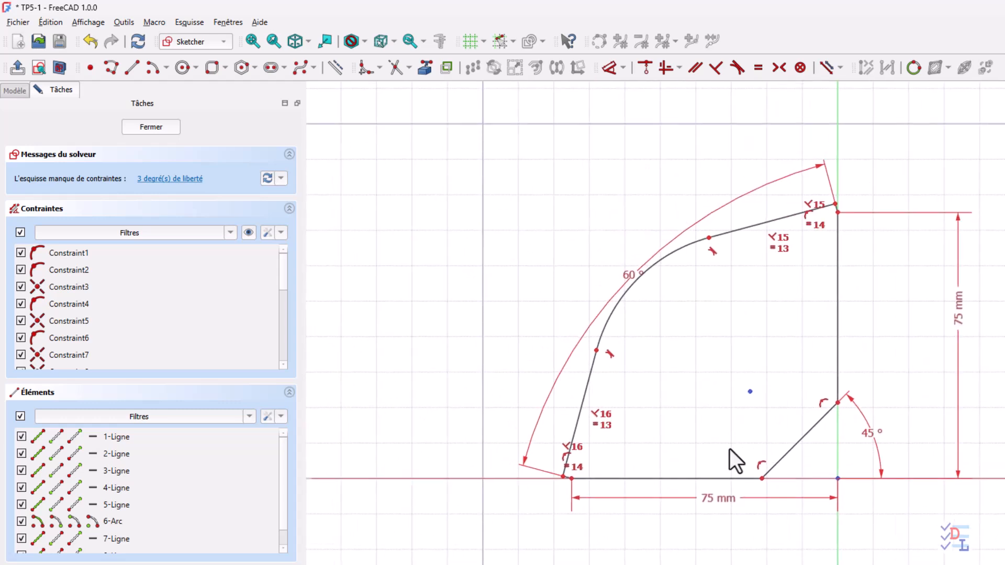
left_click(762, 480)
left_click(812, 533)
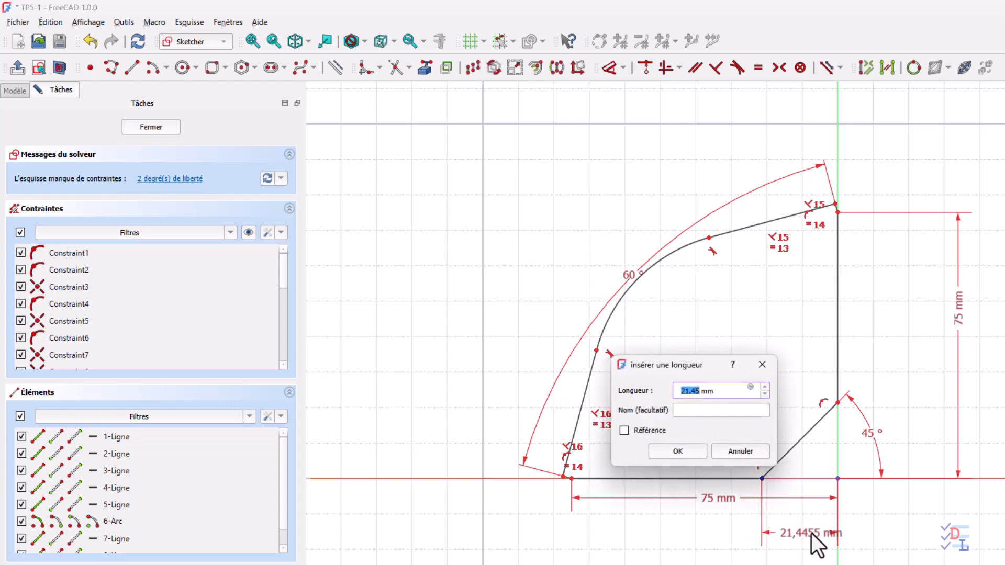
type("25")
left_click(678, 451)
Step: Dimension the length of the short end line at the upper corner, beside the vertical axis, and set it to 8 mm
scroll(855, 239, "up", 3)
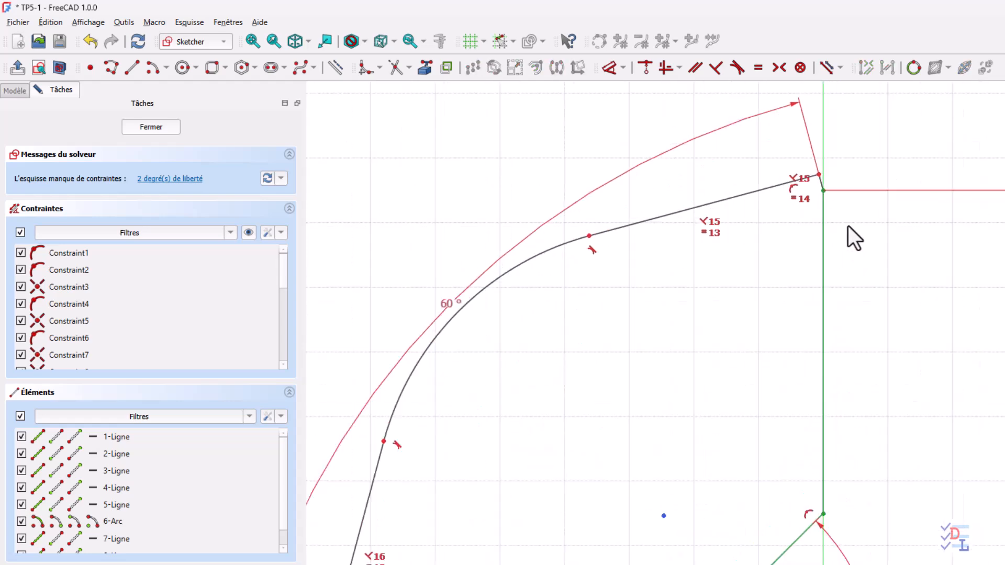
scroll(822, 184, "up", 3)
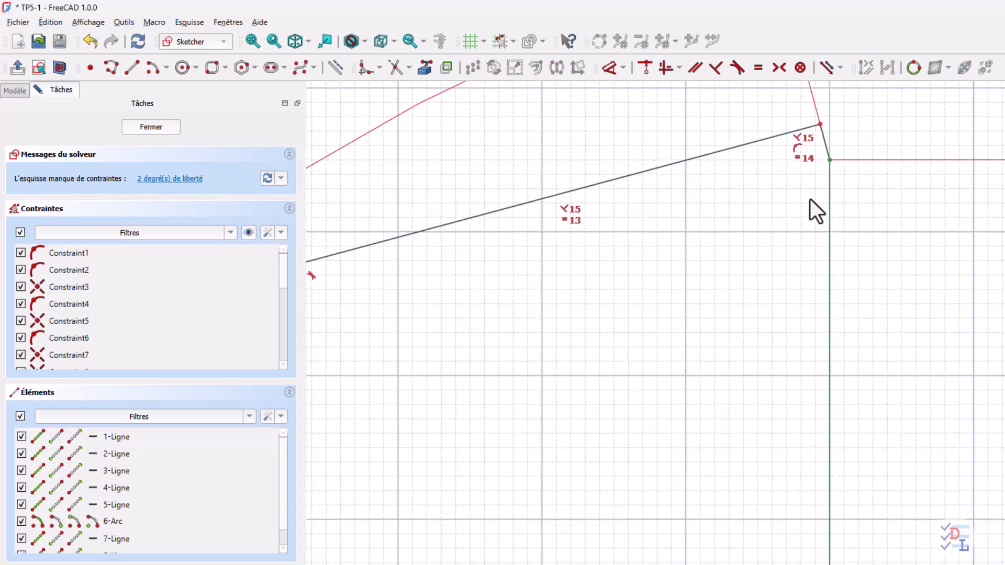
left_click(825, 142)
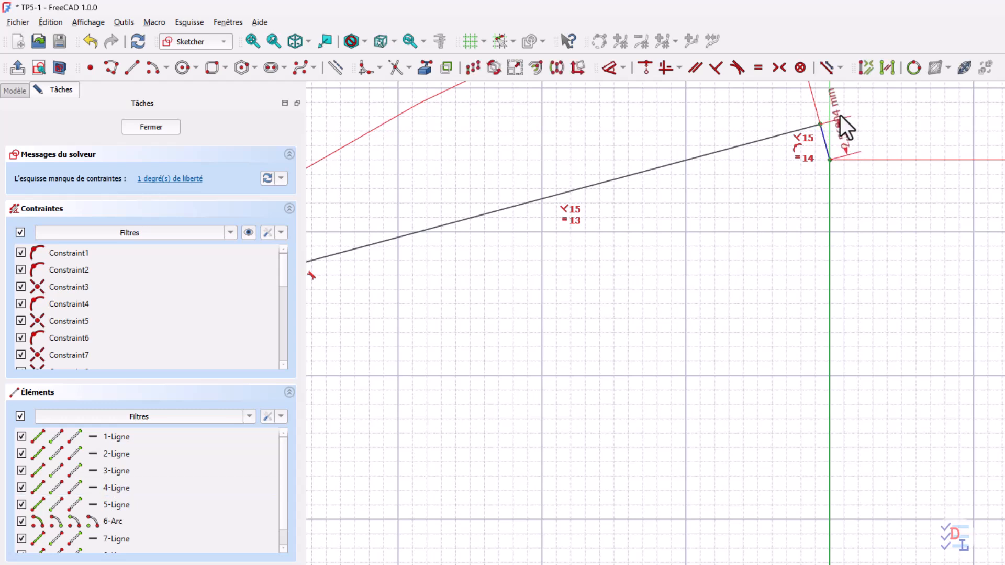
left_click(840, 117)
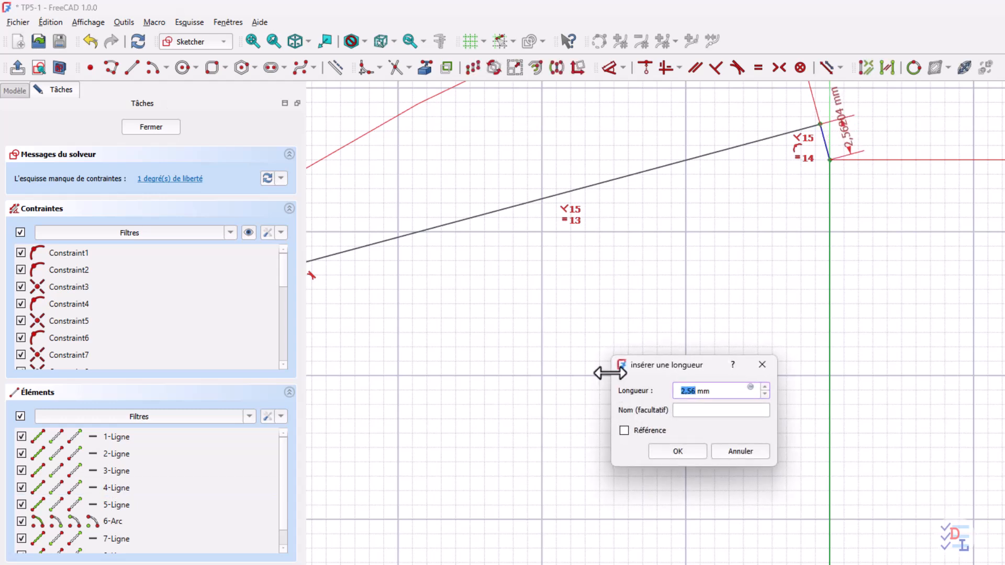
type("8")
left_click(678, 451)
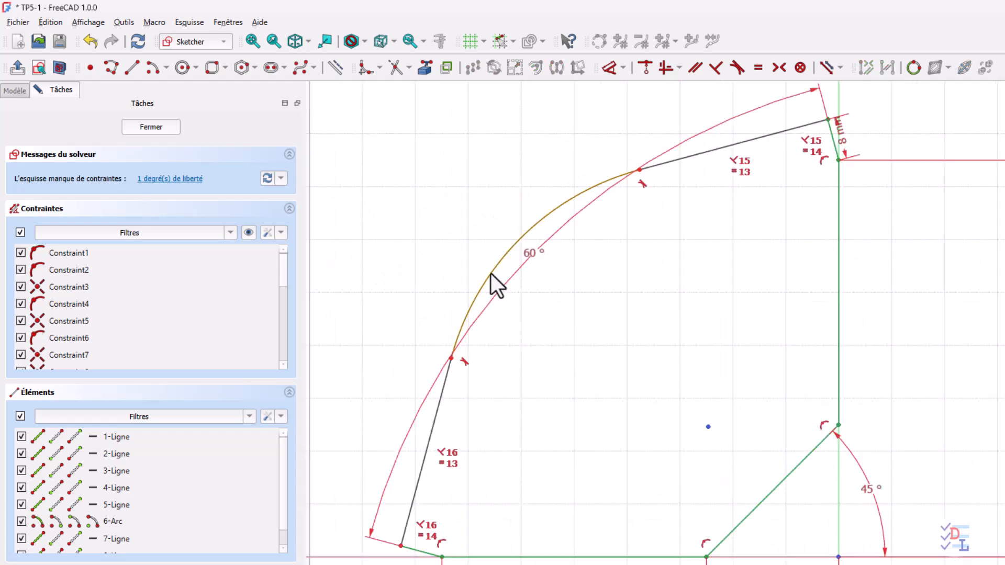
Step: Dimension the radius of the tangent arc, place it outside the profile and set it to 12 mm
left_click(491, 273)
left_click(440, 208)
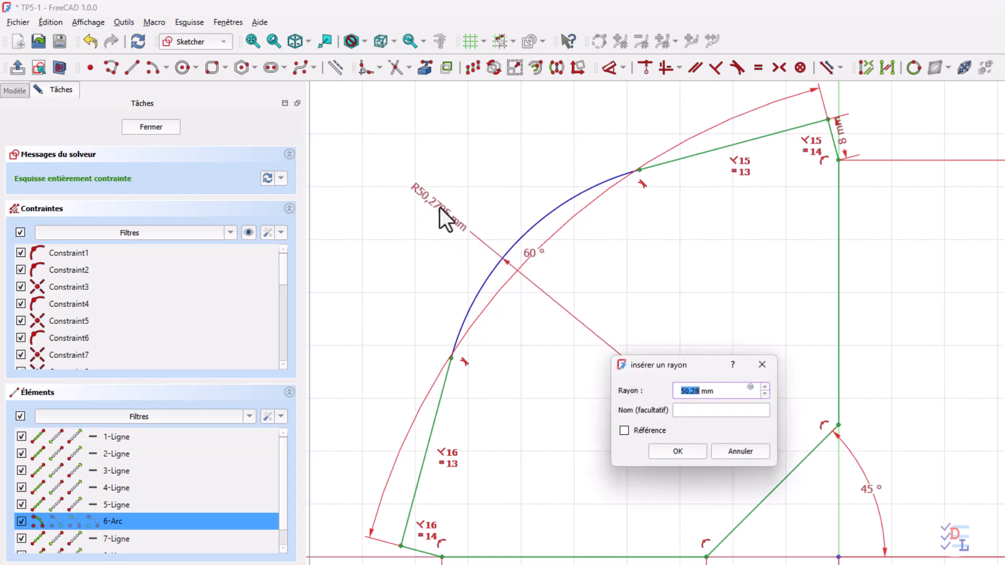
type("12")
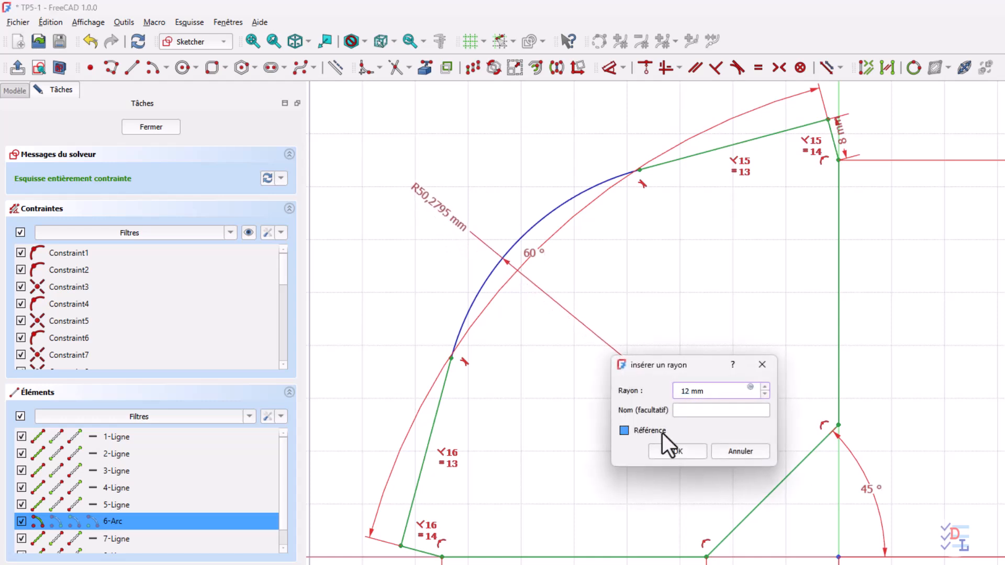
left_click(676, 452)
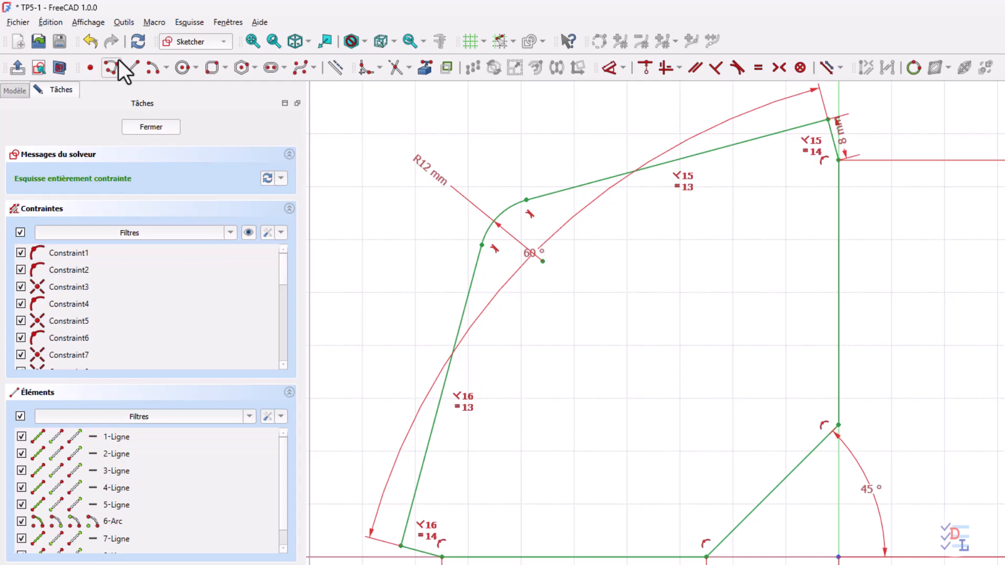
Step: Draw a circle by its centre, about 21.7 mm in diameter, in the middle of the profile
left_click(178, 68)
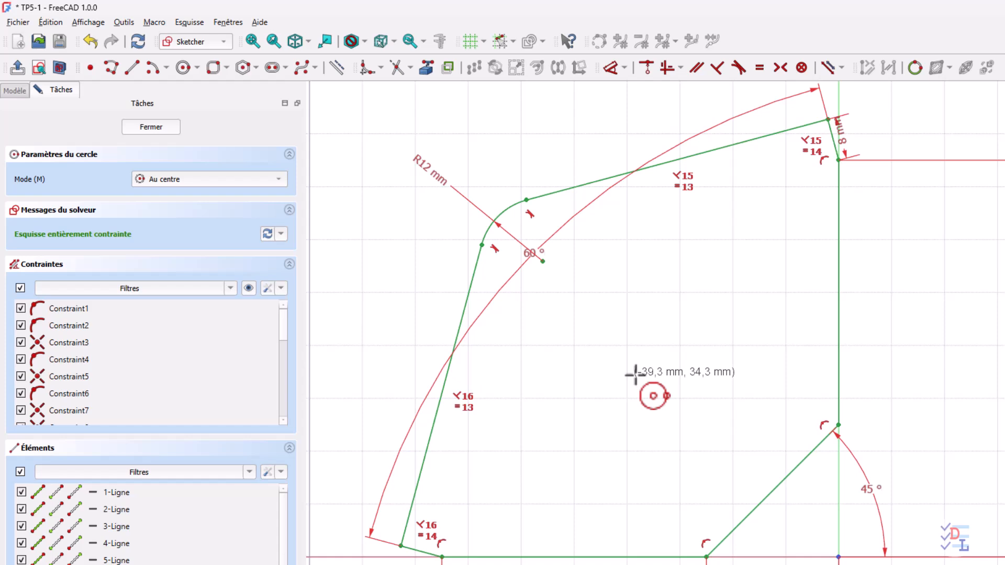
left_click(661, 387)
left_click(715, 410)
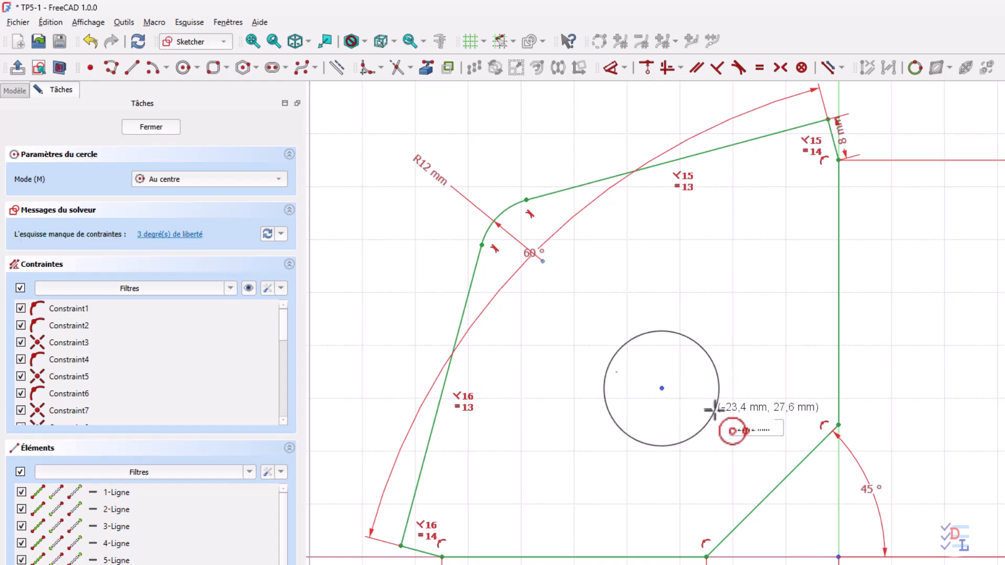
key("Escape")
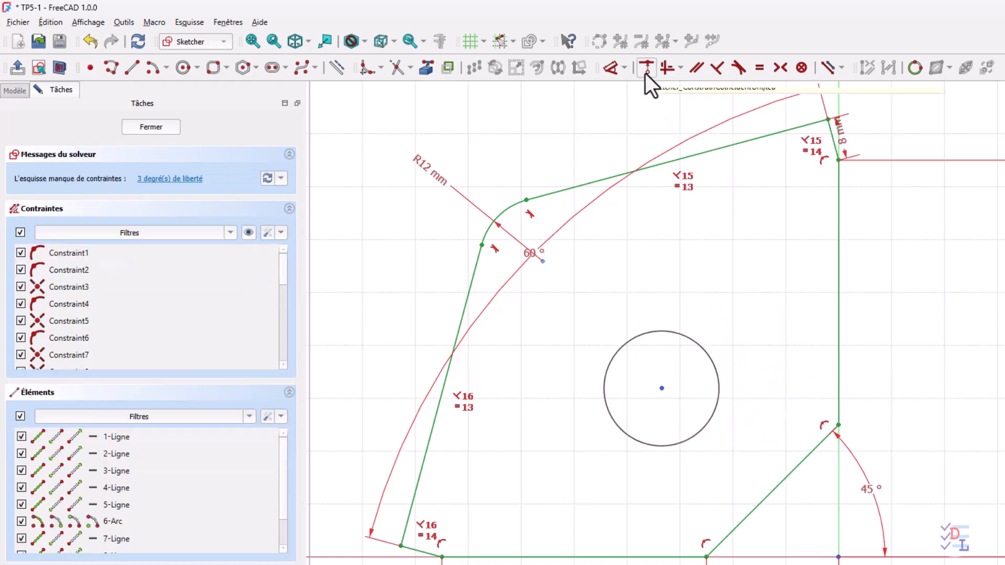
Step: Dimension the circle's diameter and set it to 30 mm
left_click(612, 68)
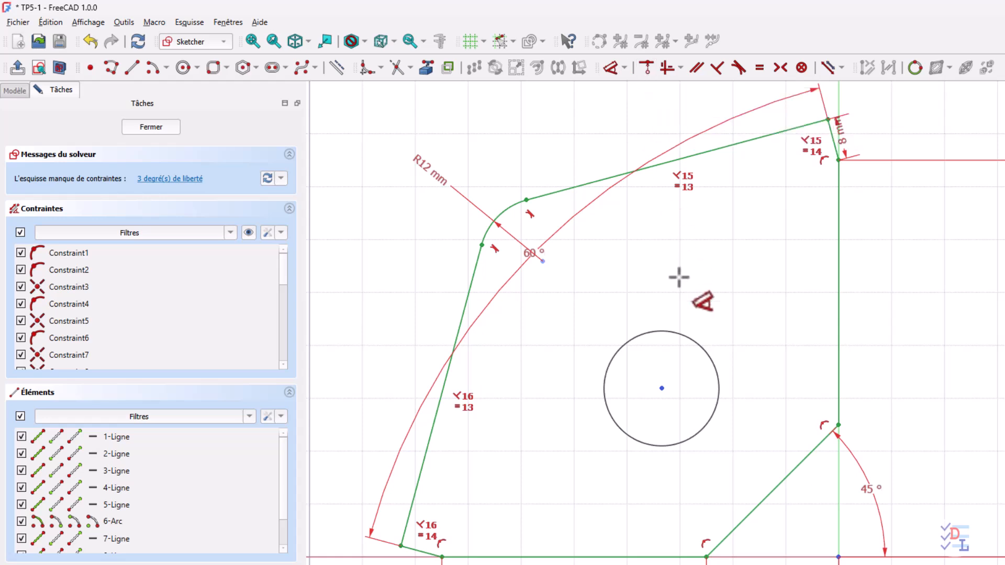
left_click(685, 336)
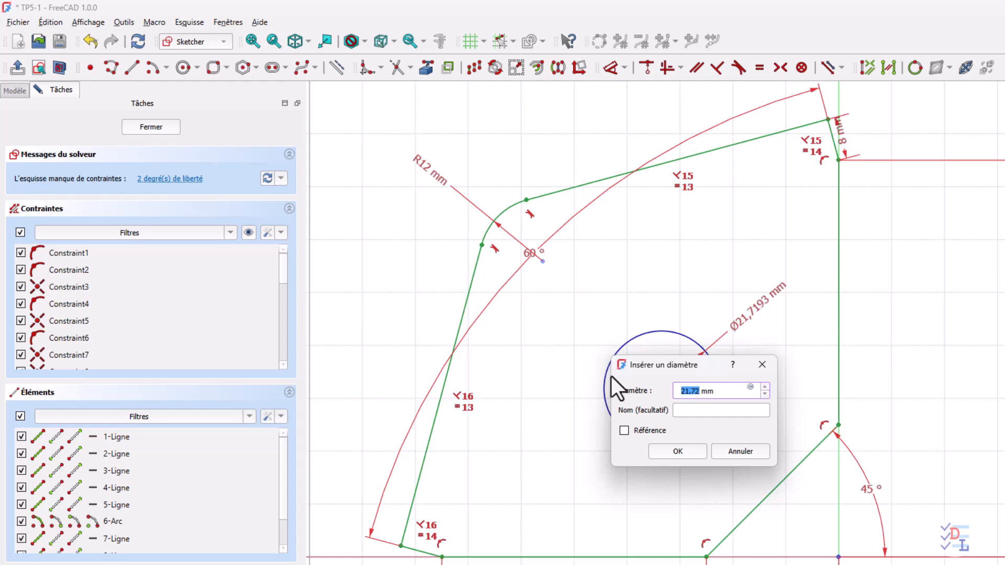
type("30")
left_click(680, 450)
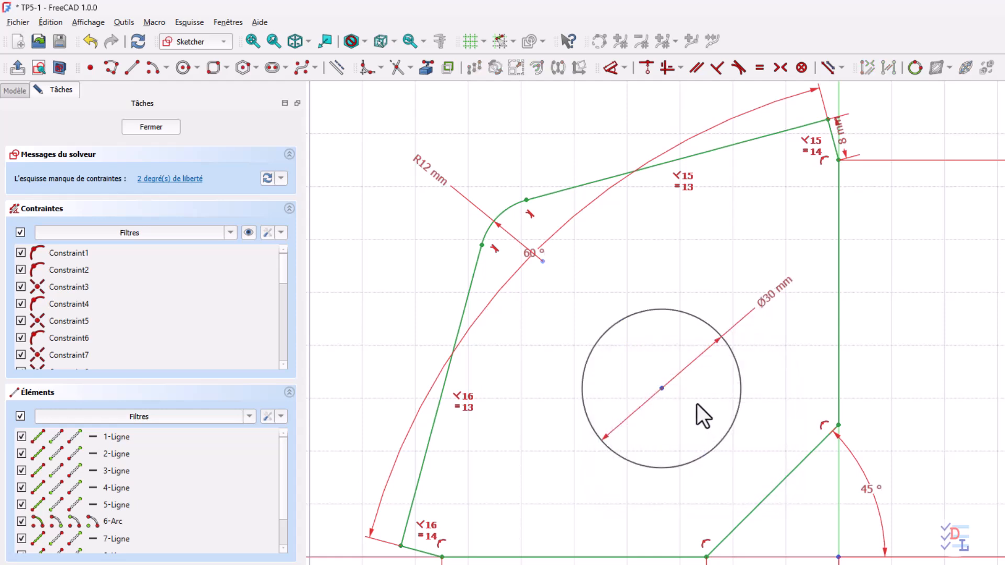
Step: Dimension the circle's centre from the origin, setting both its horizontal and its vertical distance to 35 mm
left_click(661, 389)
left_click(766, 356)
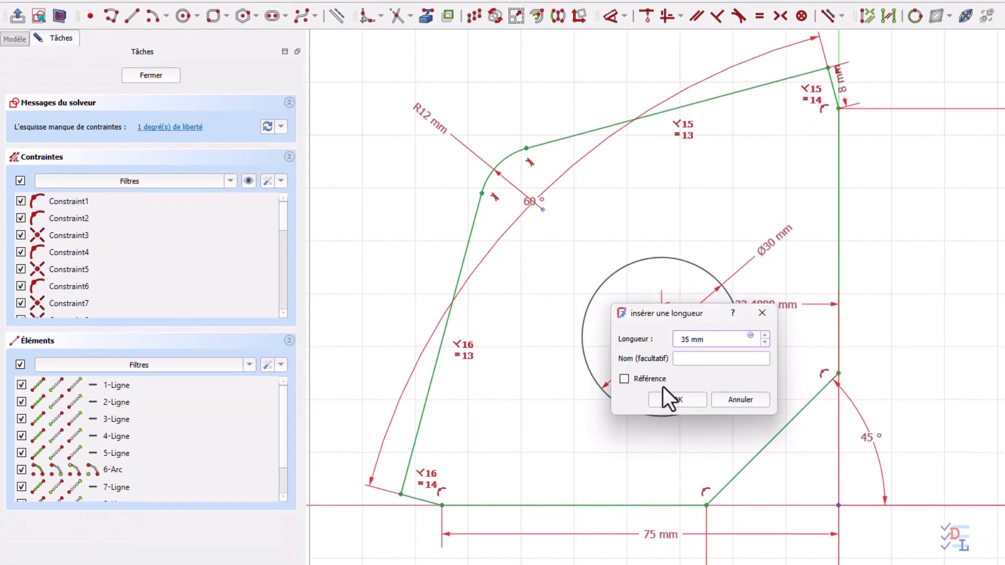
type("35")
left_click(679, 381)
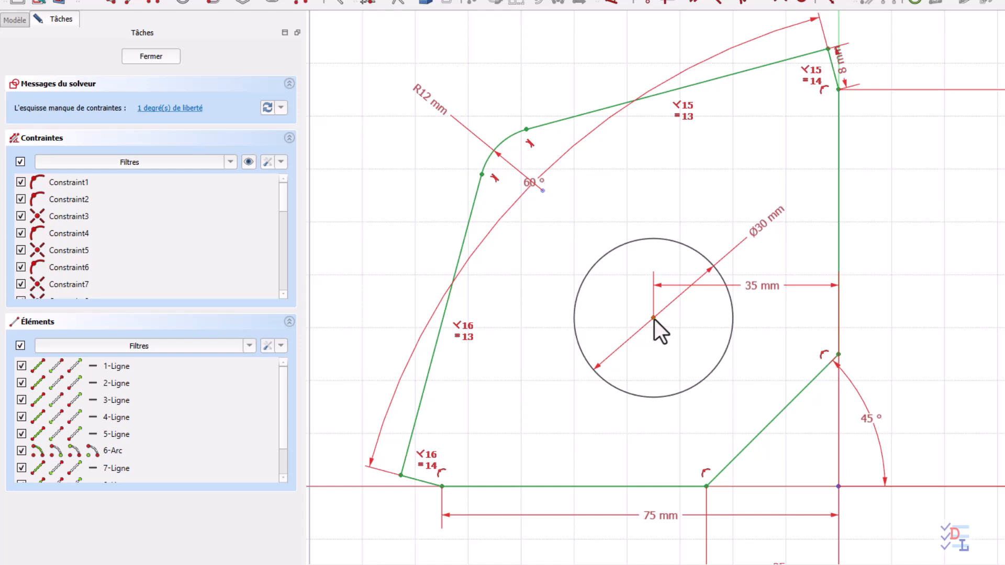
left_click(654, 319)
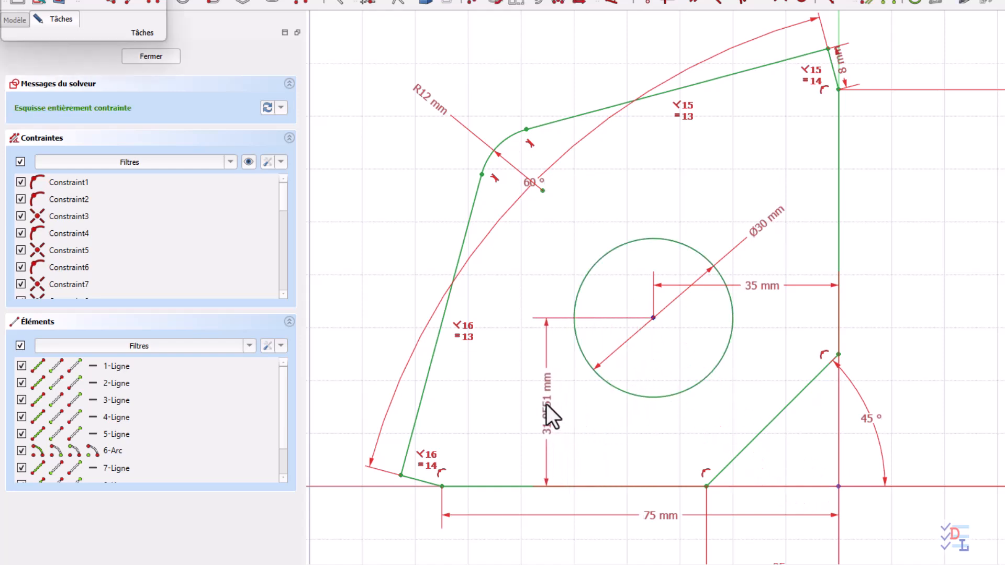
left_click(547, 404)
type("35")
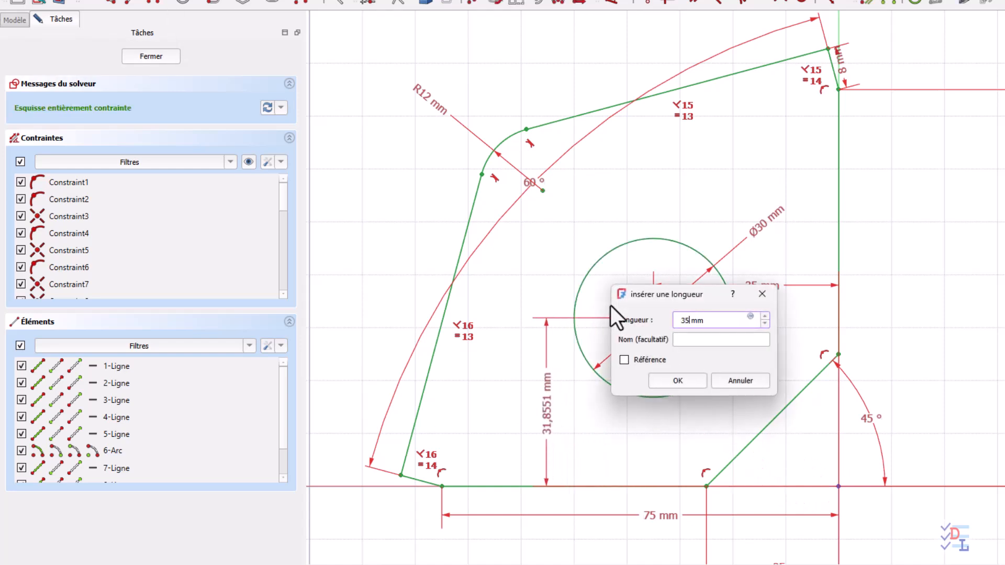
left_click(677, 381)
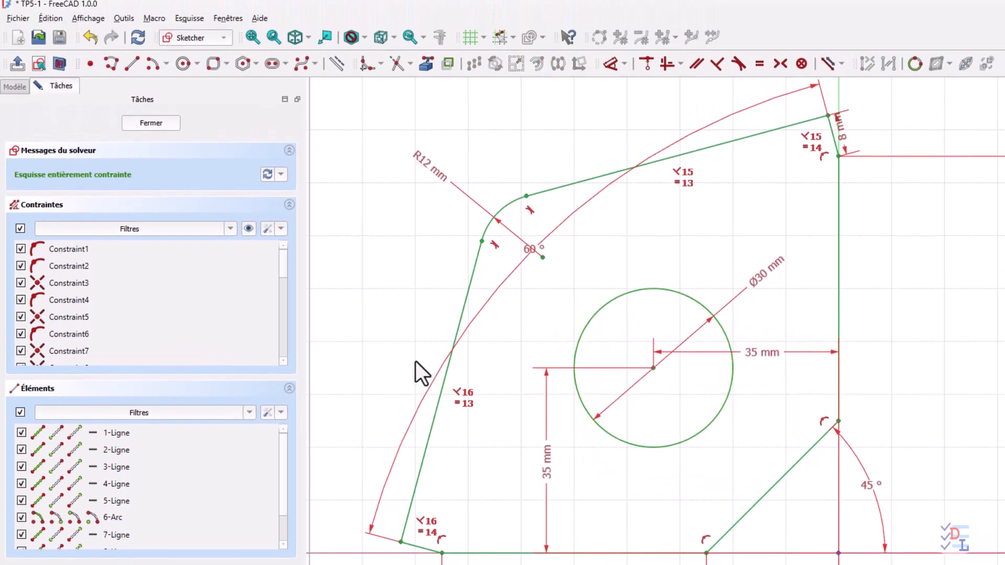
Step: Close the sketch and pad it 10 mm in the reversed direction
scroll(382, 325, "down", 2)
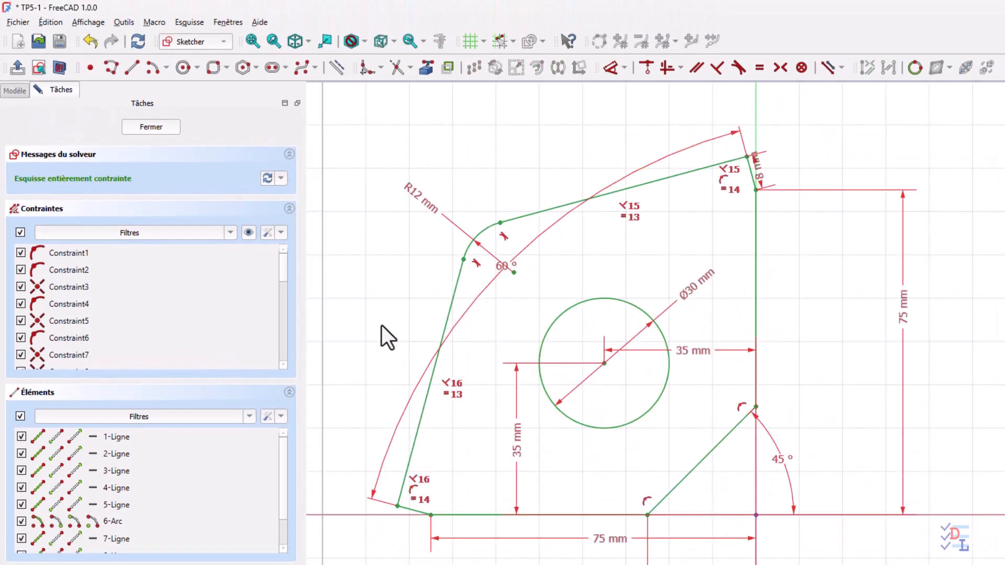
left_click(146, 130)
middle_click_drag(364, 255, 359, 353)
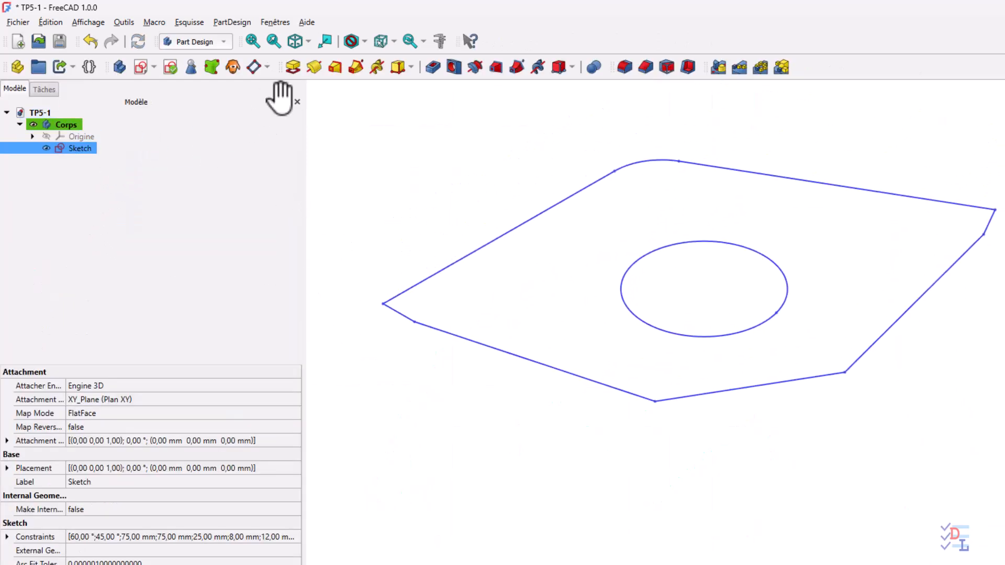
left_click(293, 67)
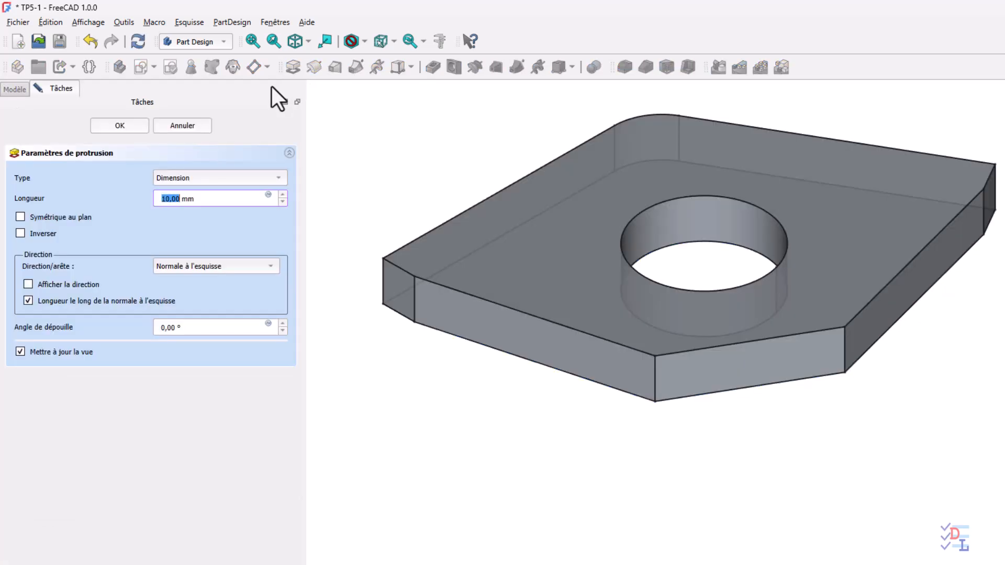
left_click(40, 234)
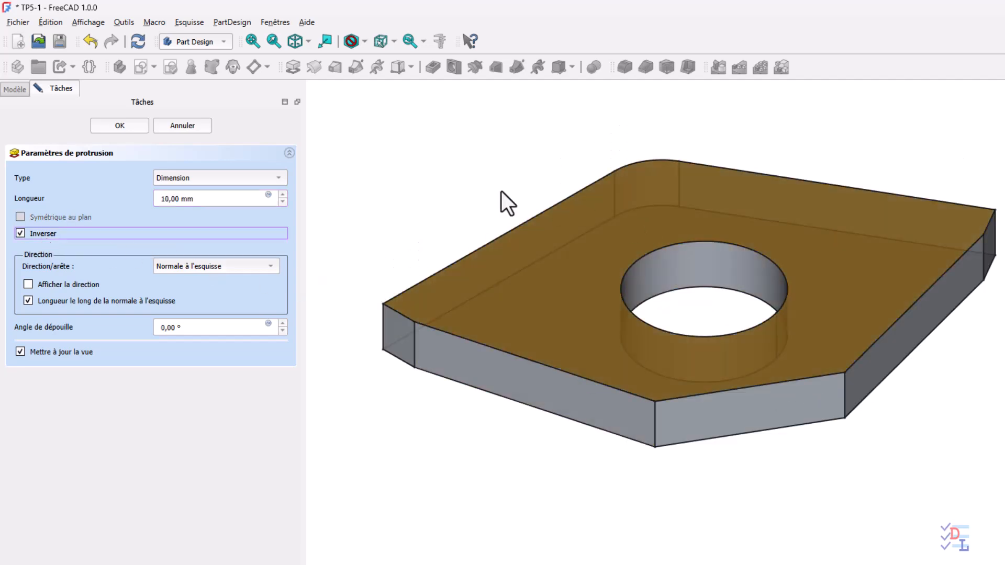
left_click(117, 125)
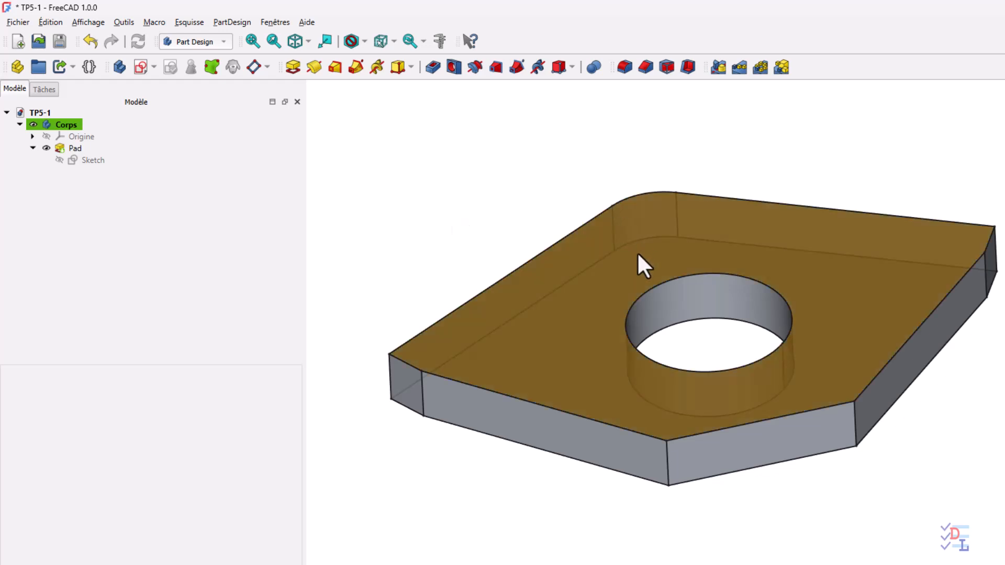
Step: Start a new sketch on the plate's large flat face with the circular hole
left_click(636, 252)
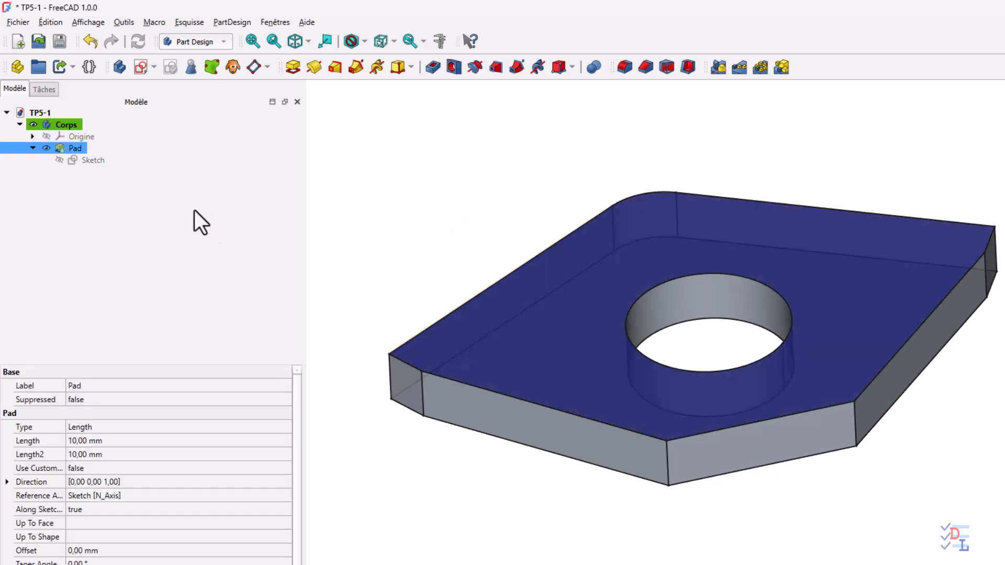
left_click(139, 67)
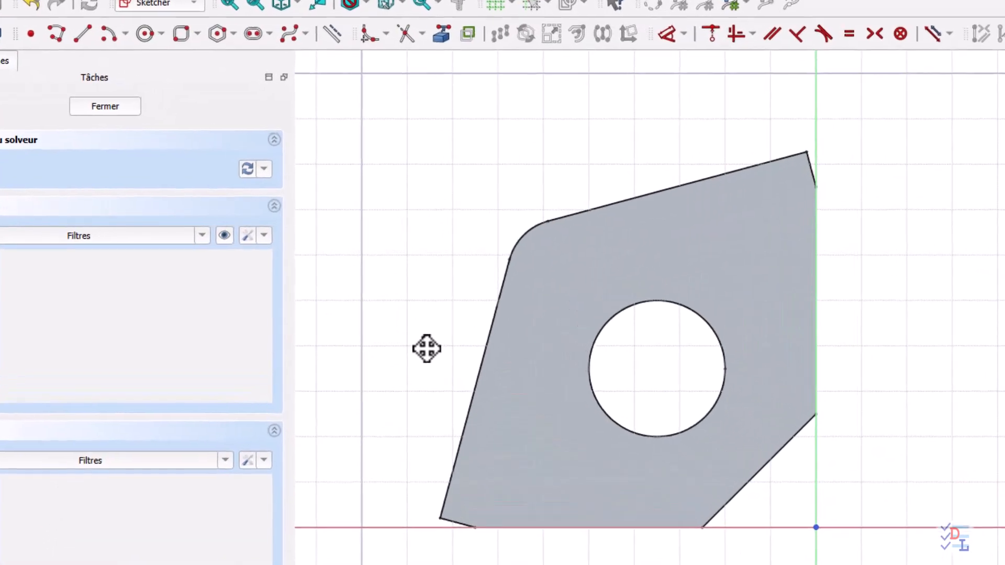
middle_click_drag(428, 303, 363, 266)
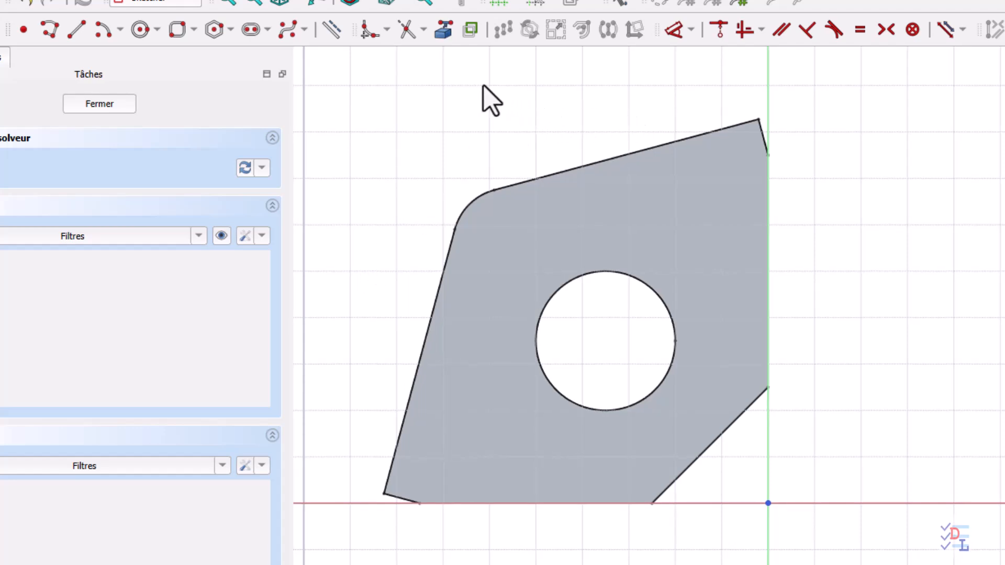
Step: Project the two long slanted edges and the two short end edges of the plate into the sketch as external geometry
left_click(445, 32)
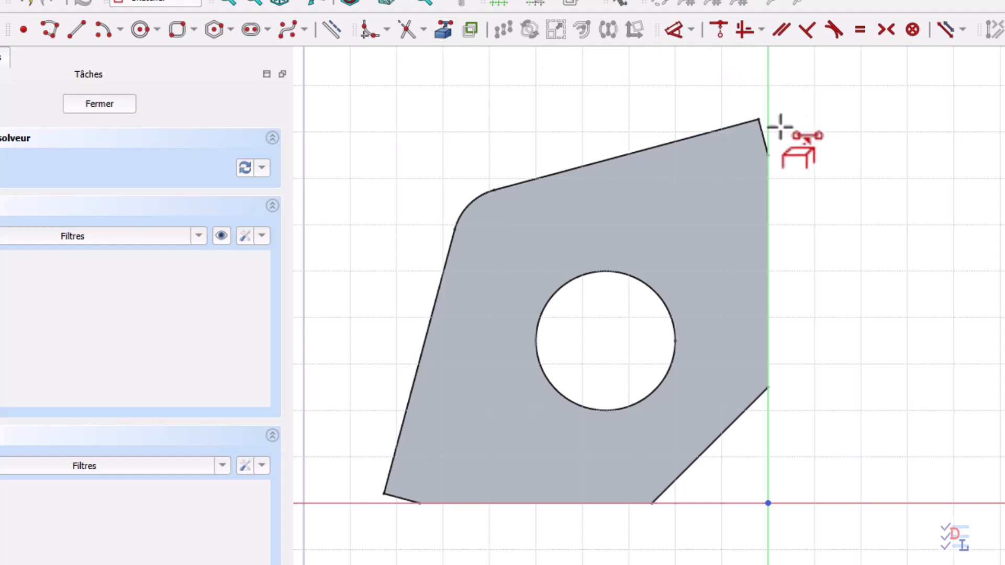
left_click(763, 137)
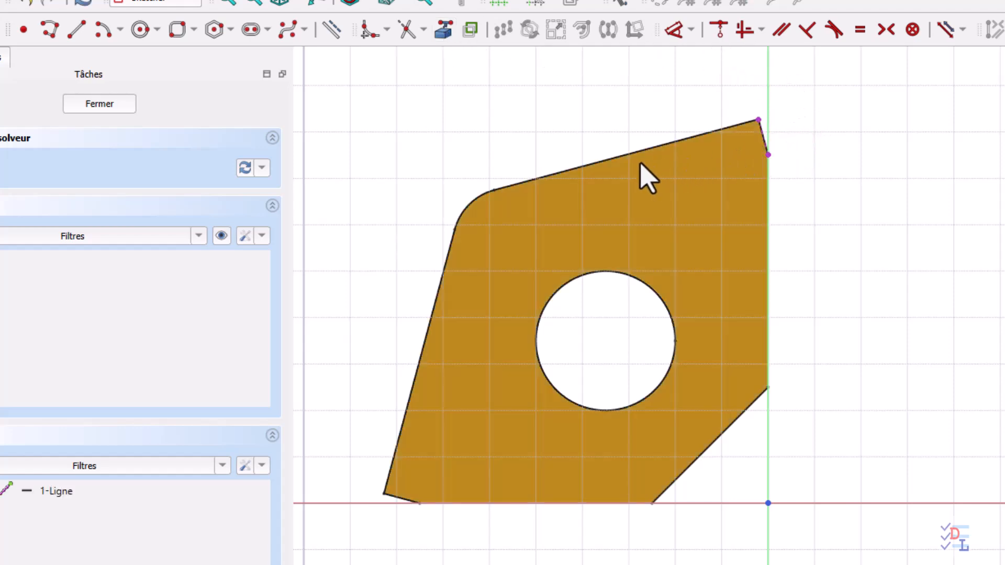
left_click(629, 155)
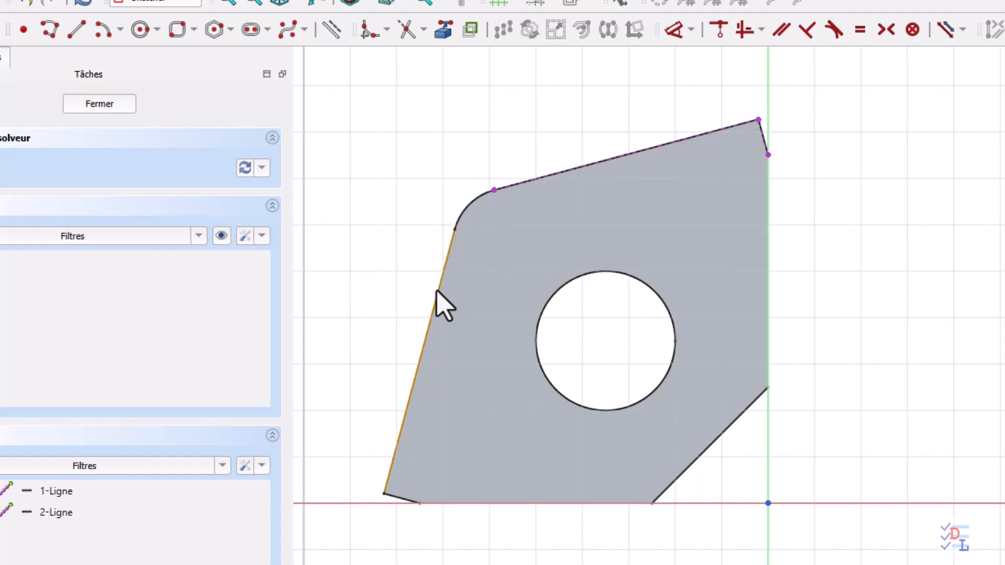
left_click(438, 294)
middle_click_drag(389, 467, 423, 293)
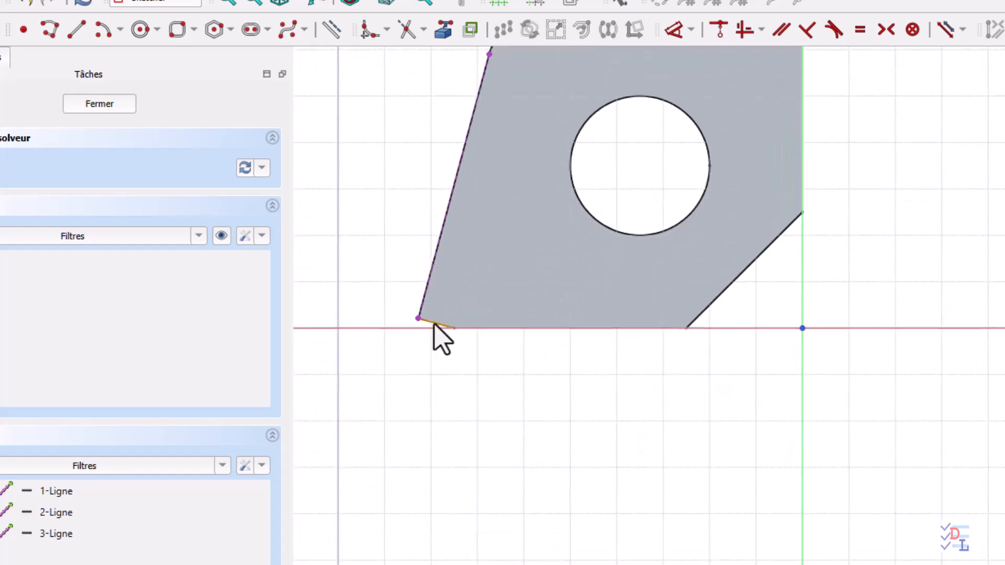
left_click(434, 325)
scroll(419, 210, "down", 3)
mouse_move(422, 240)
middle_mouse_down()
mouse_move(433, 193)
mouse_move(428, 270)
middle_mouse_up()
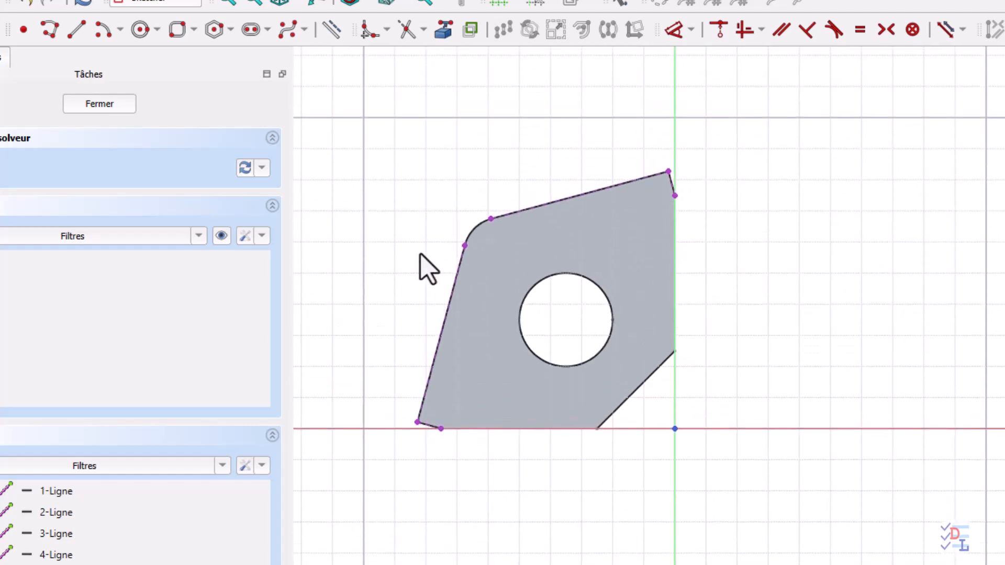
Step: Begin a polyline at the short end edge's corner on the vertical axis, tracing that edge and the long upper slanted edge to the rounded corner
left_click(49, 29)
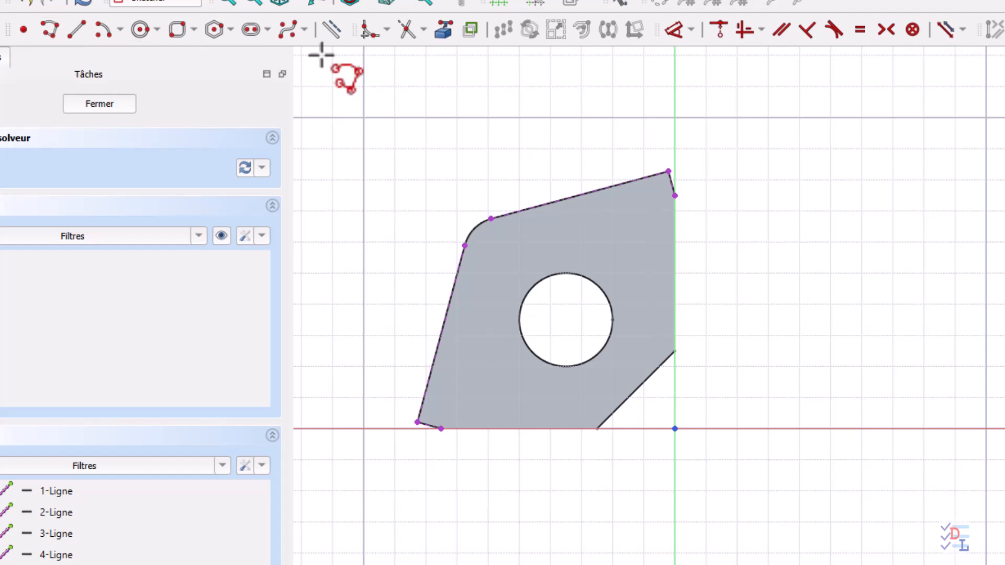
scroll(707, 204, "up", 2)
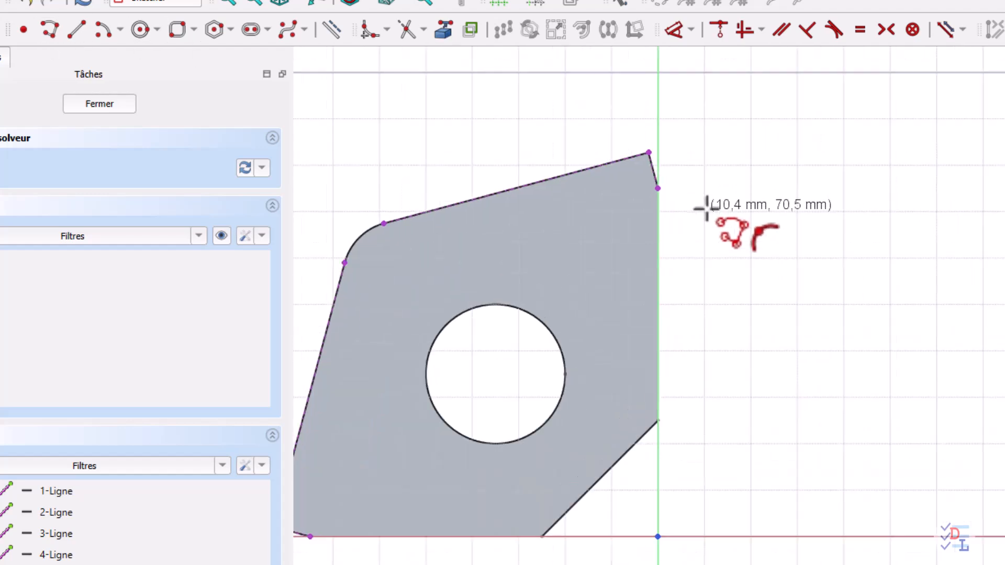
scroll(708, 204, "up", 1)
middle_click_drag(796, 231, 895, 303)
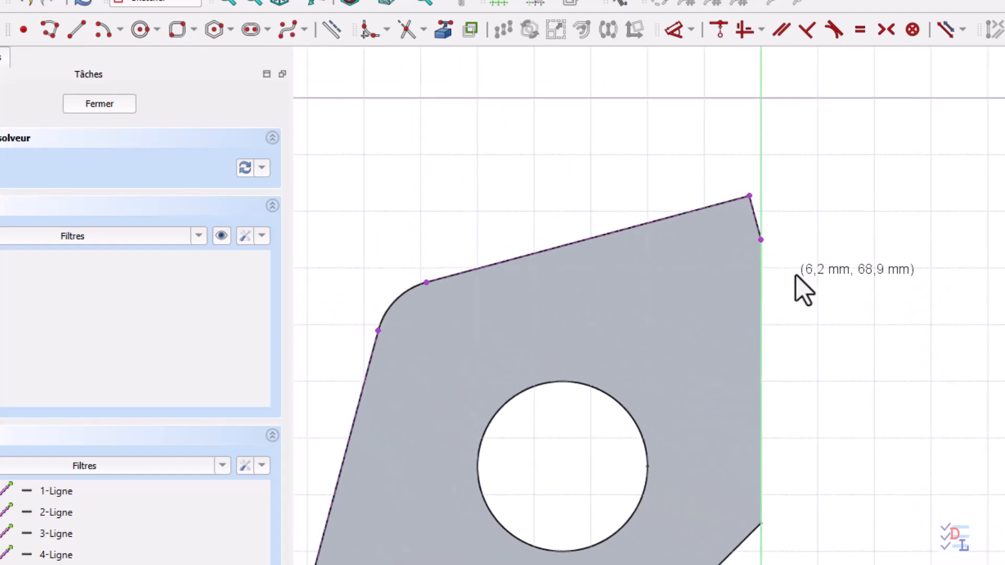
left_click(760, 239)
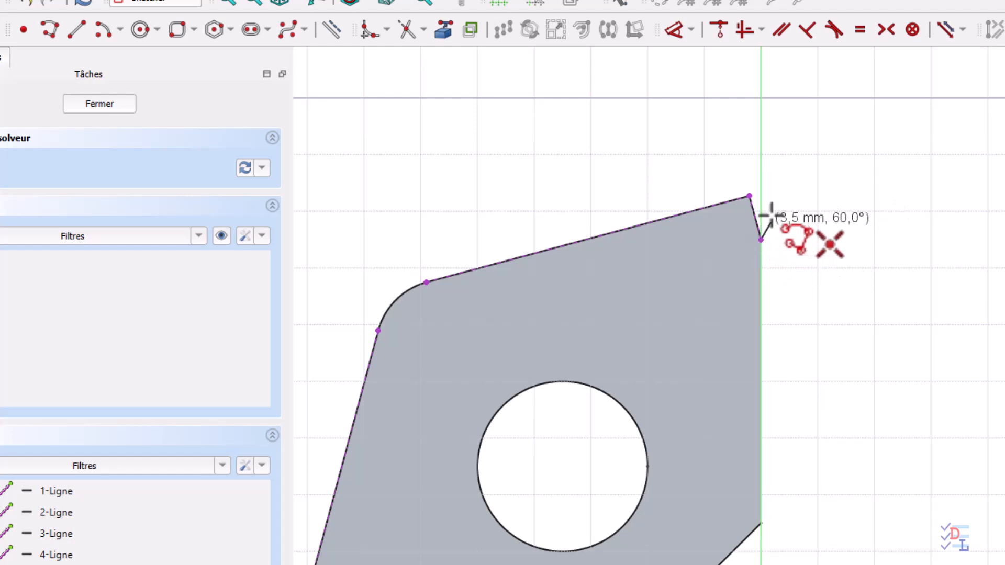
left_click(749, 196)
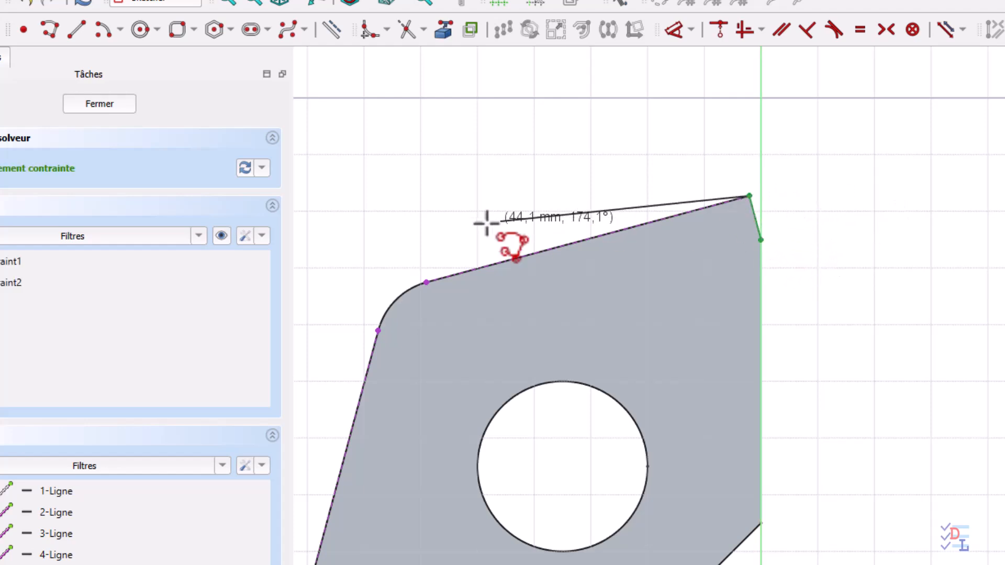
left_click(425, 283)
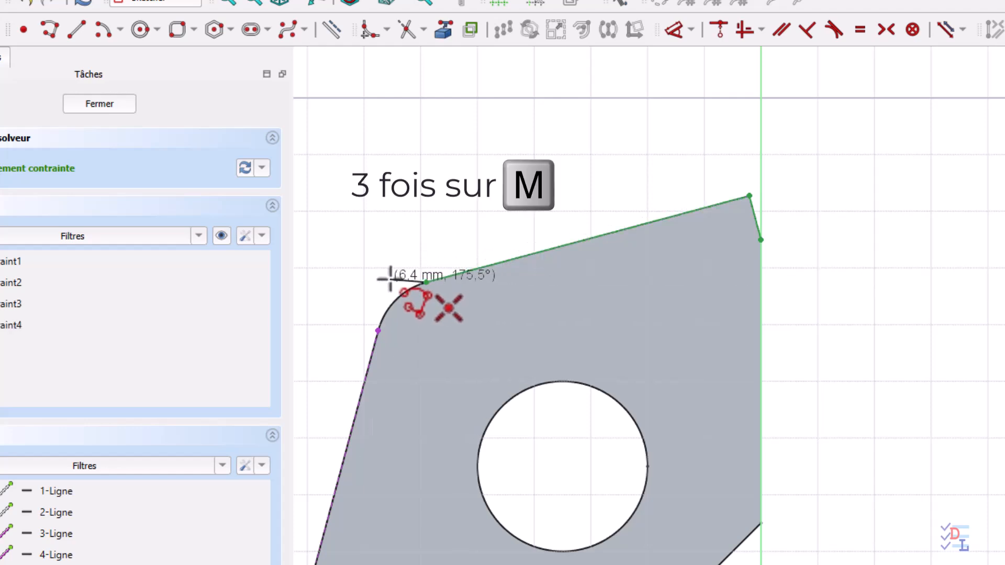
Step: Continue the polyline with a tangent arc over the plate's rounded corner, ending at the start of the other long slanted edge
key("m")
key("m")
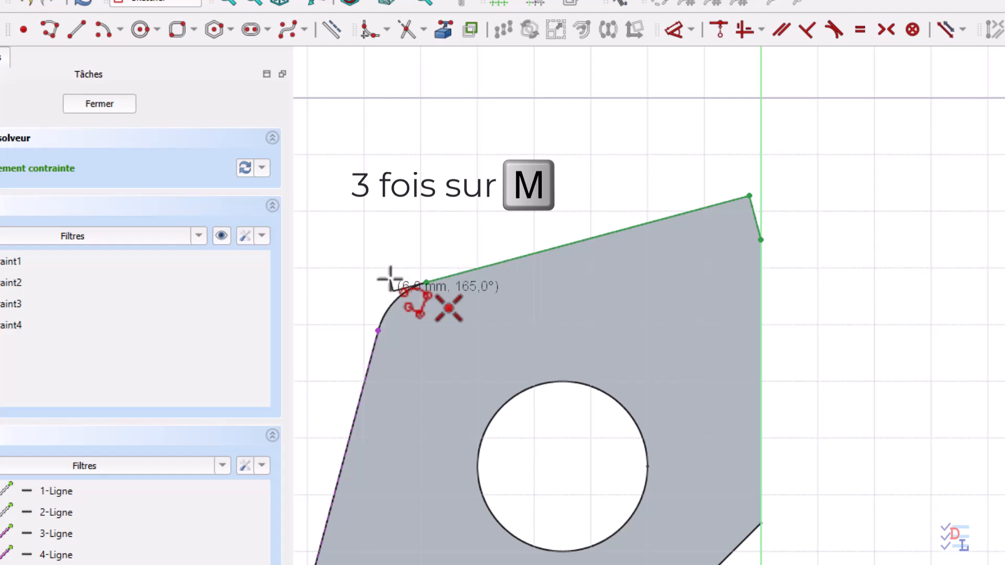
key("m")
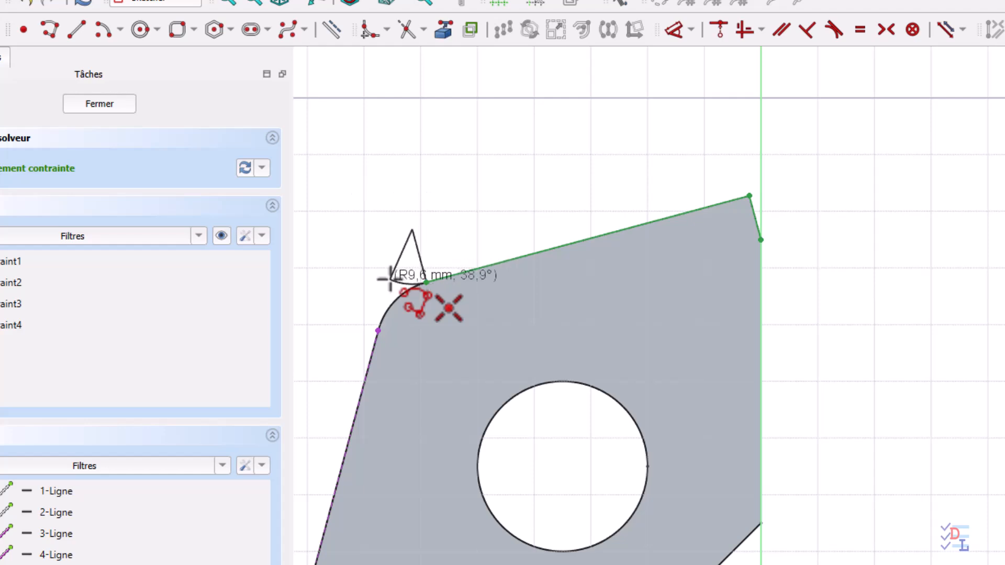
left_click(376, 330)
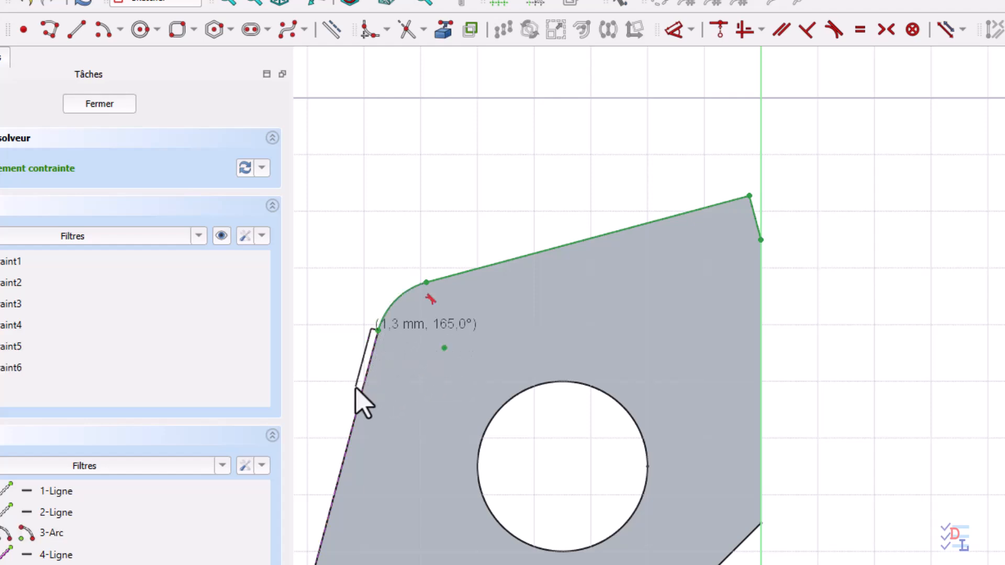
Step: Continue the polyline with straight segments along the other long slanted edge and the short end edge down to the horizontal axis
key("m")
key("m")
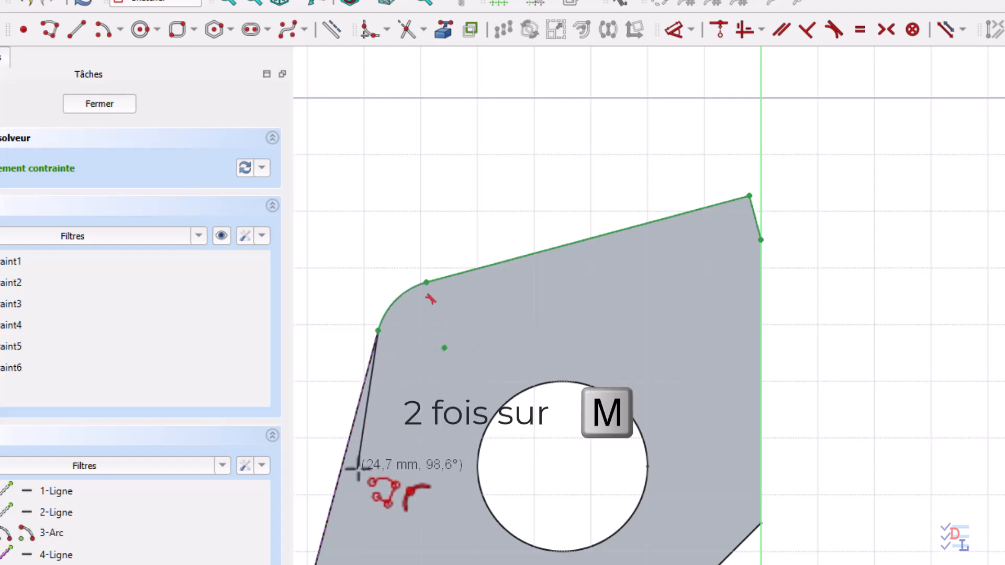
mouse_move(359, 466)
middle_mouse_down()
mouse_move(464, 260)
mouse_move(502, 247)
middle_mouse_up()
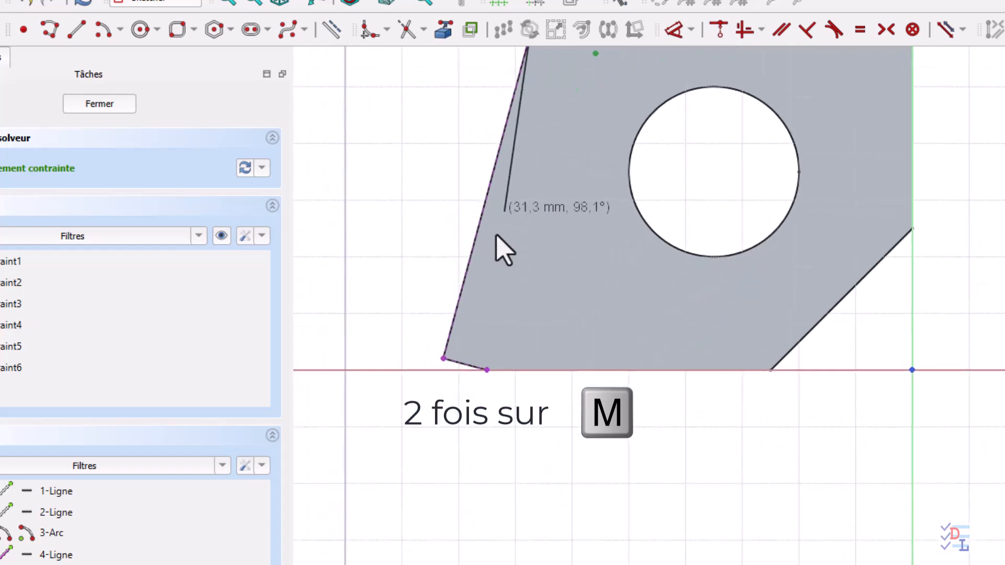
left_click(443, 358)
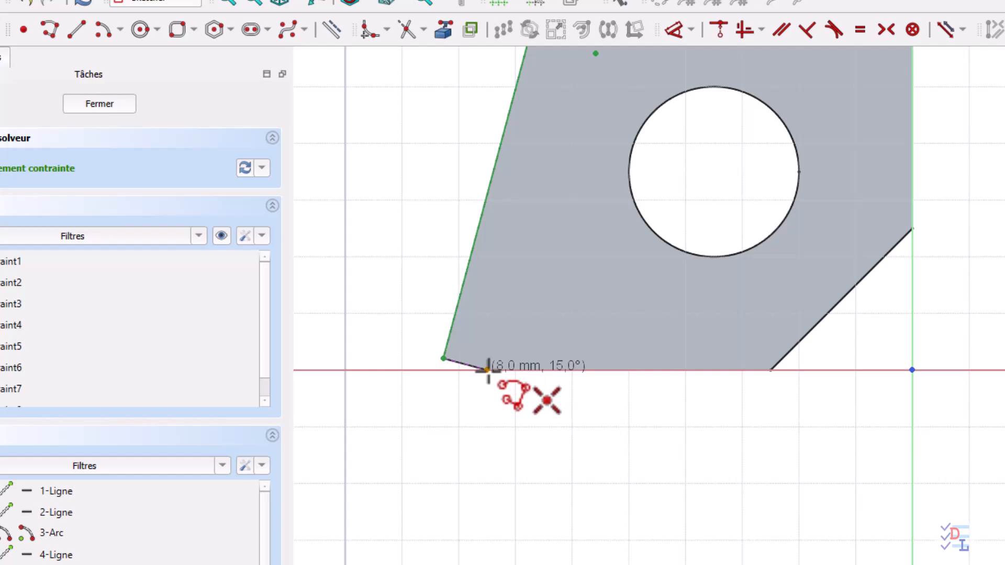
left_click(486, 368)
Step: Add an inner line roughly parallel to the steep slanted edge, followed by a tangent arc inside the rounded corner
mouse_move(565, 161)
middle_mouse_down()
mouse_move(478, 402)
mouse_move(460, 406)
middle_mouse_up()
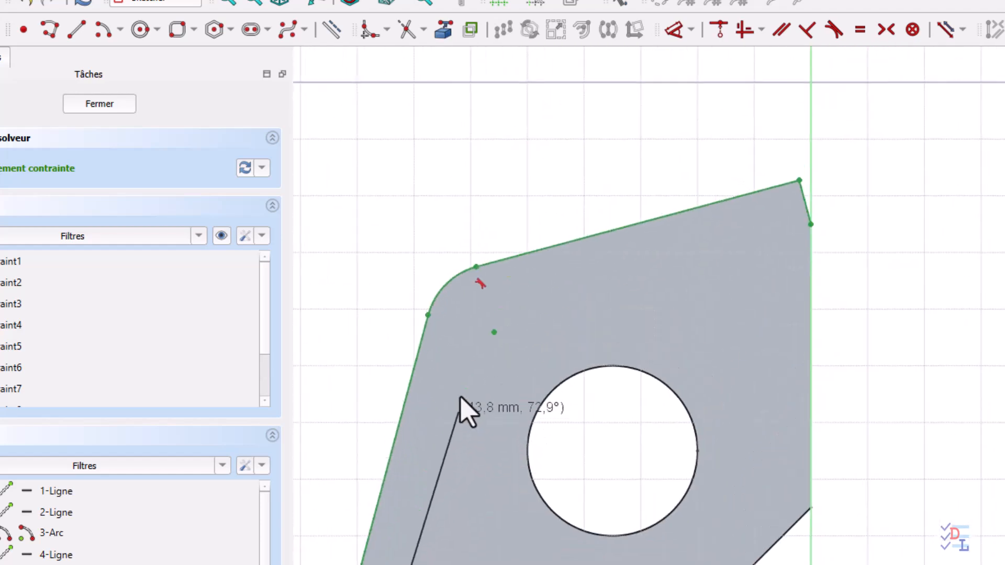
left_click(469, 345)
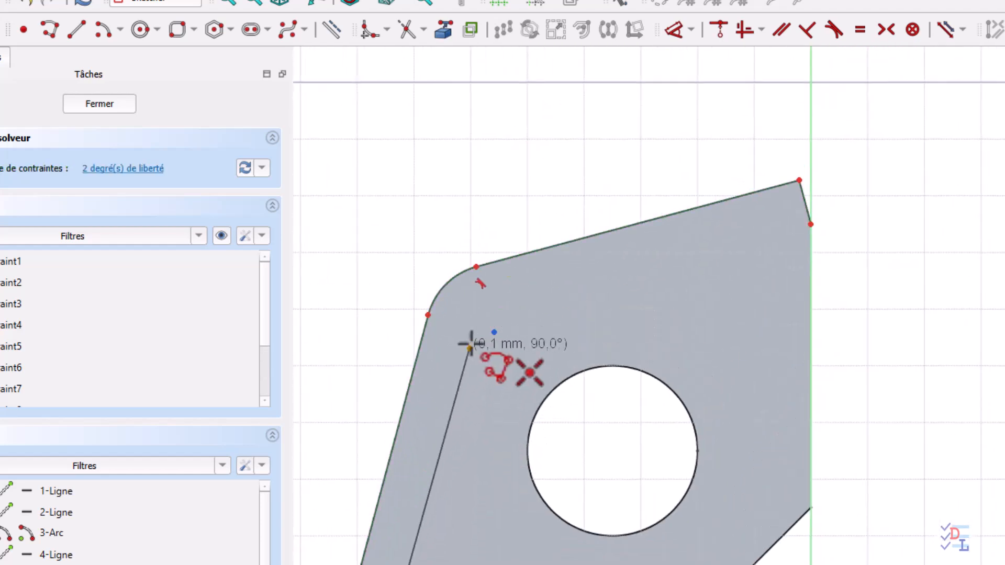
key("m")
key("m")
key("m")
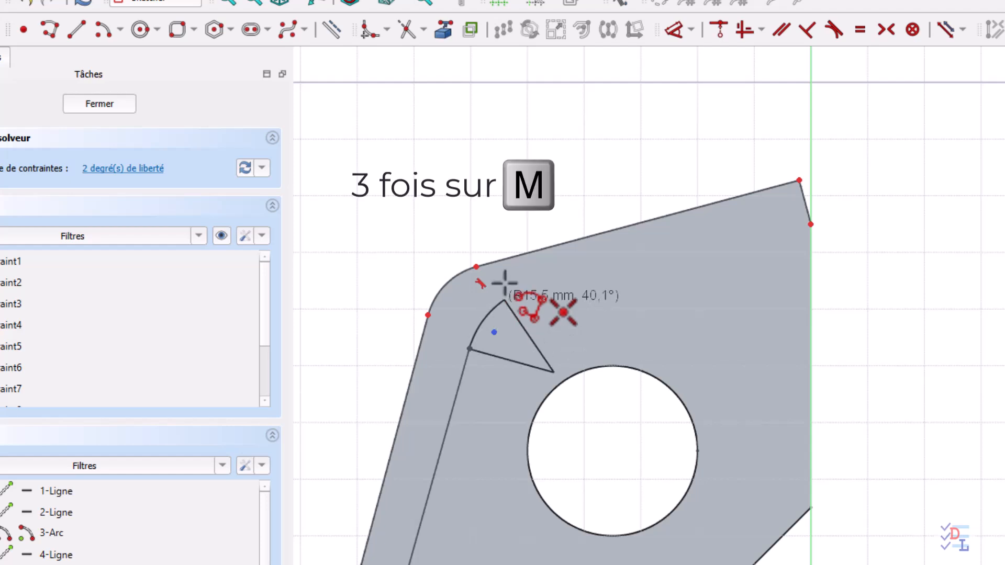
left_click(533, 298)
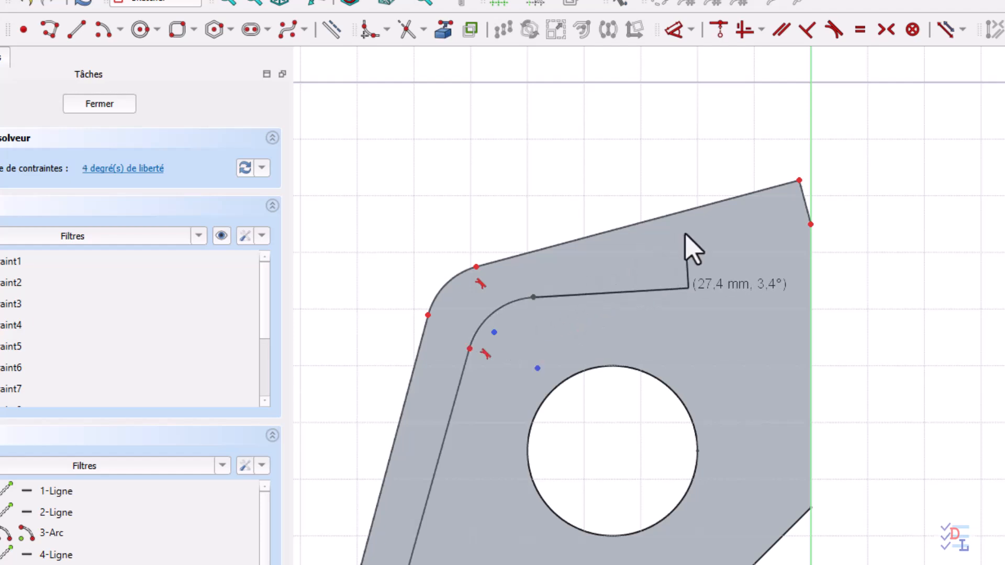
Step: Close the polyline with a straight inner line from the arc to its starting corner on the vertical axis, and end the polyline
key("m")
key("m")
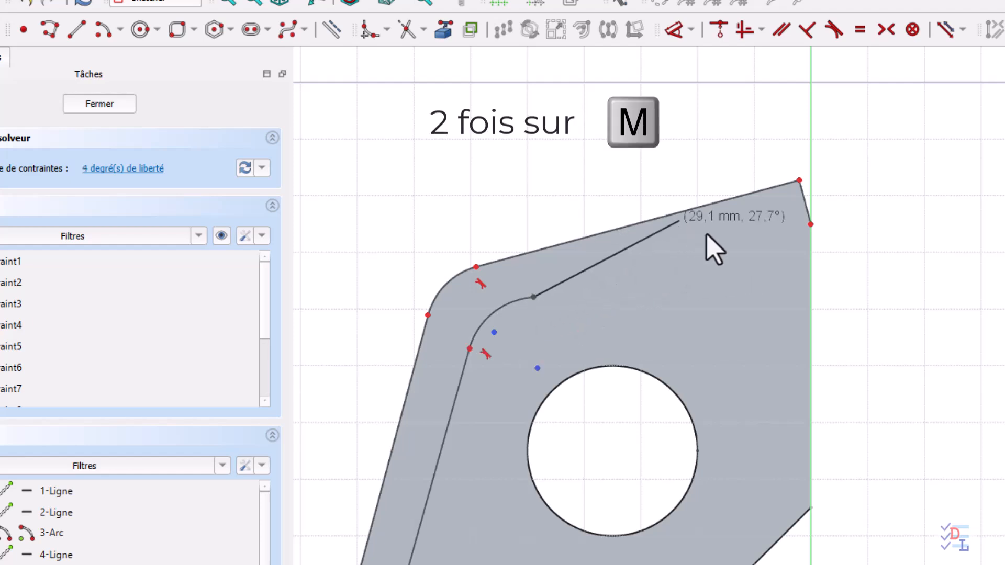
left_click(811, 224)
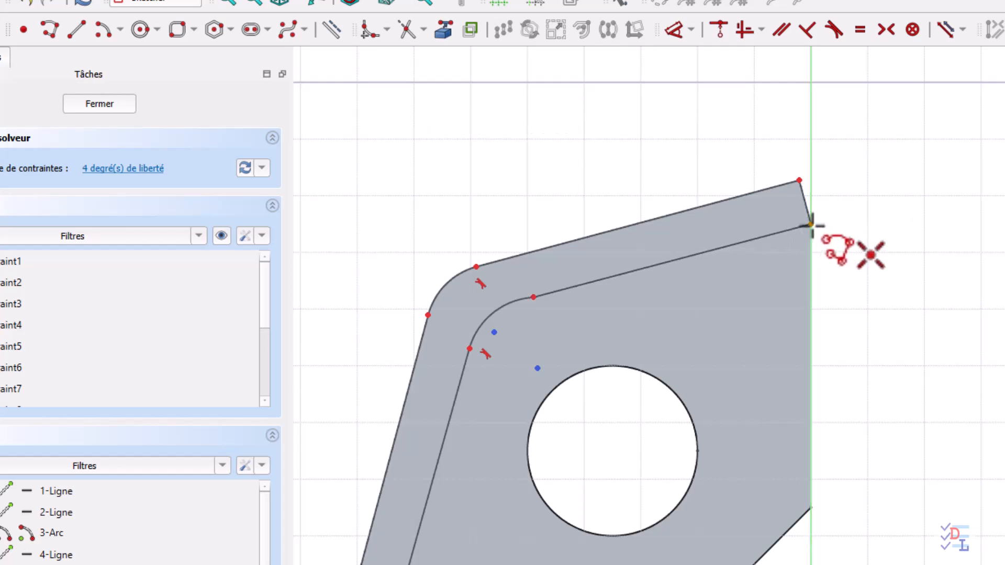
right_click(833, 209)
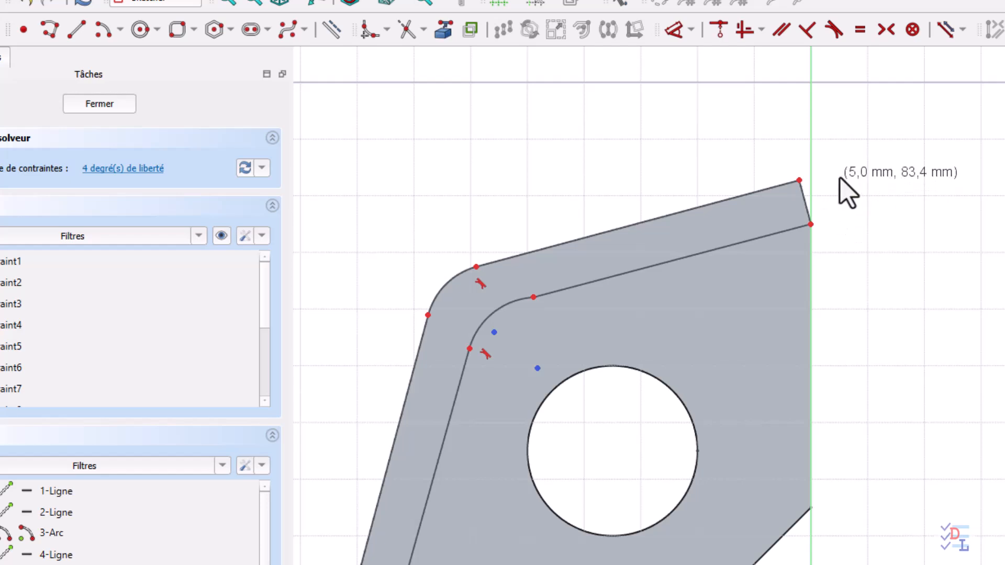
Step: Constrain both inner lines parallel to their matching outer slanted edges
scroll(421, 193, "down", 1)
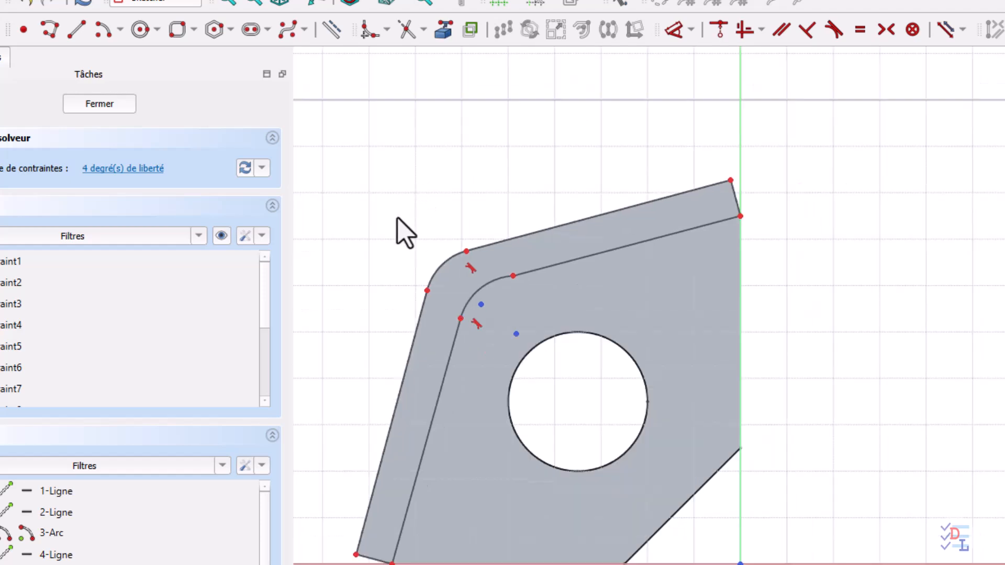
mouse_move(396, 218)
middle_mouse_down()
mouse_move(473, 139)
mouse_move(478, 164)
middle_mouse_up()
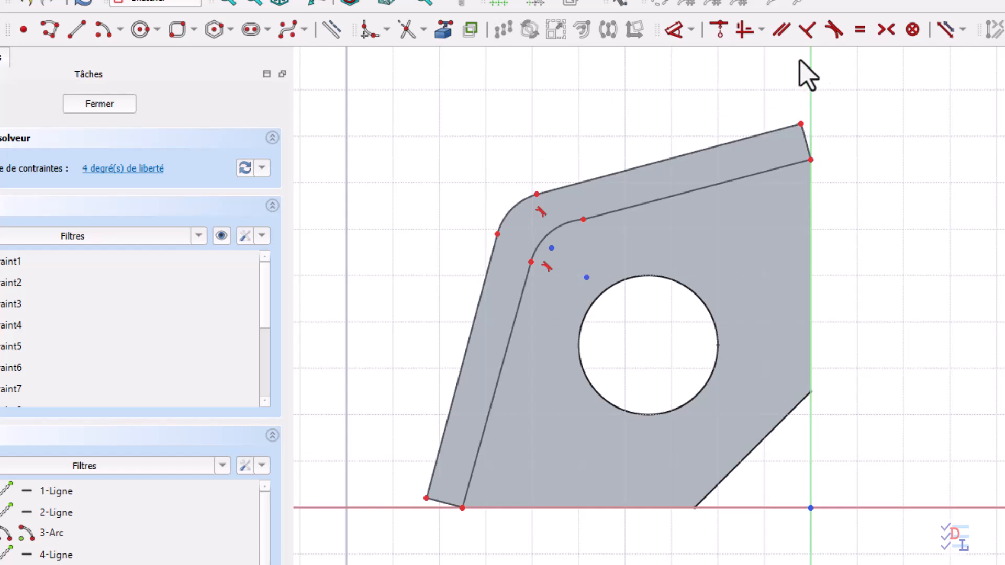
left_click(781, 29)
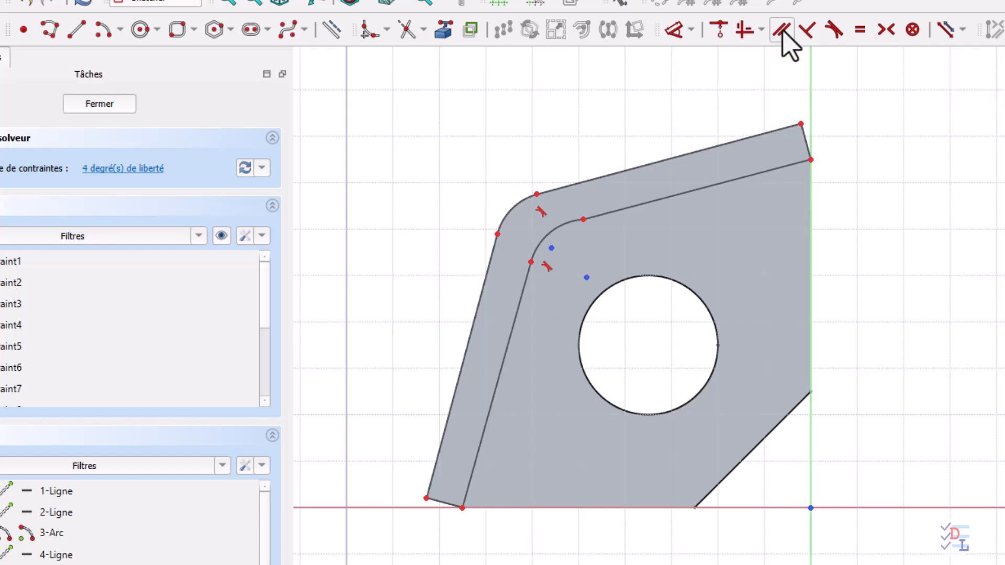
left_click(679, 154)
left_click(683, 195)
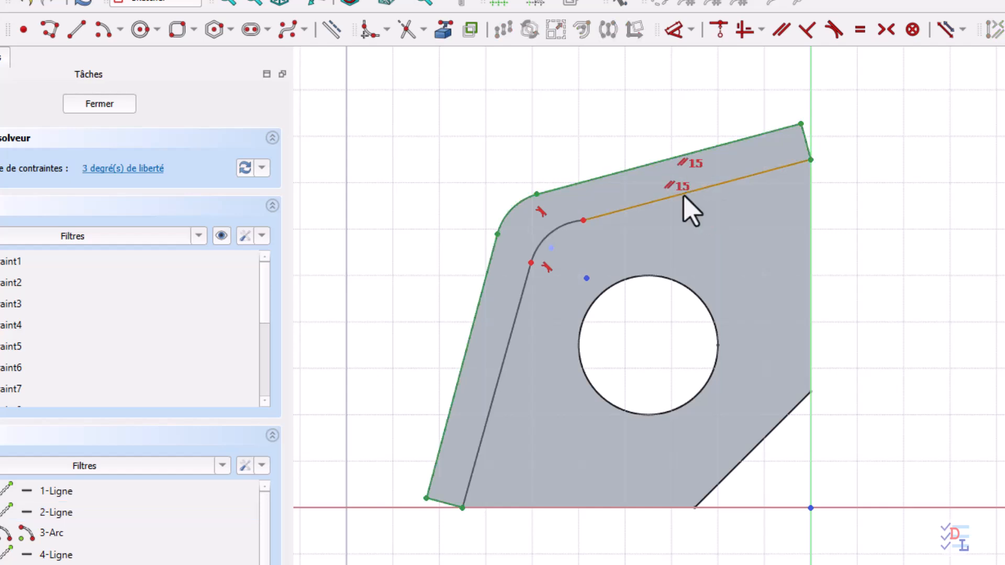
left_click(461, 381)
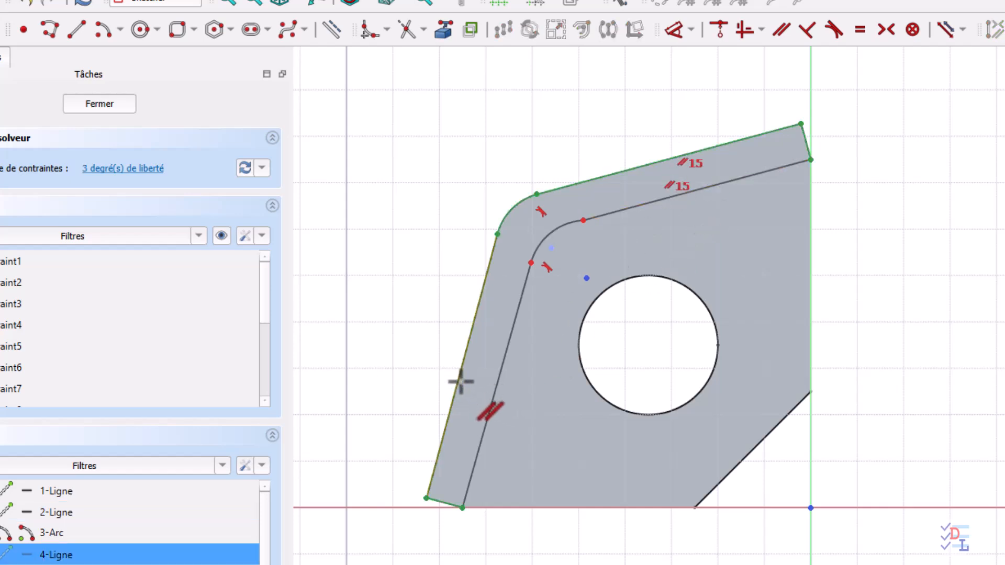
left_click(493, 397)
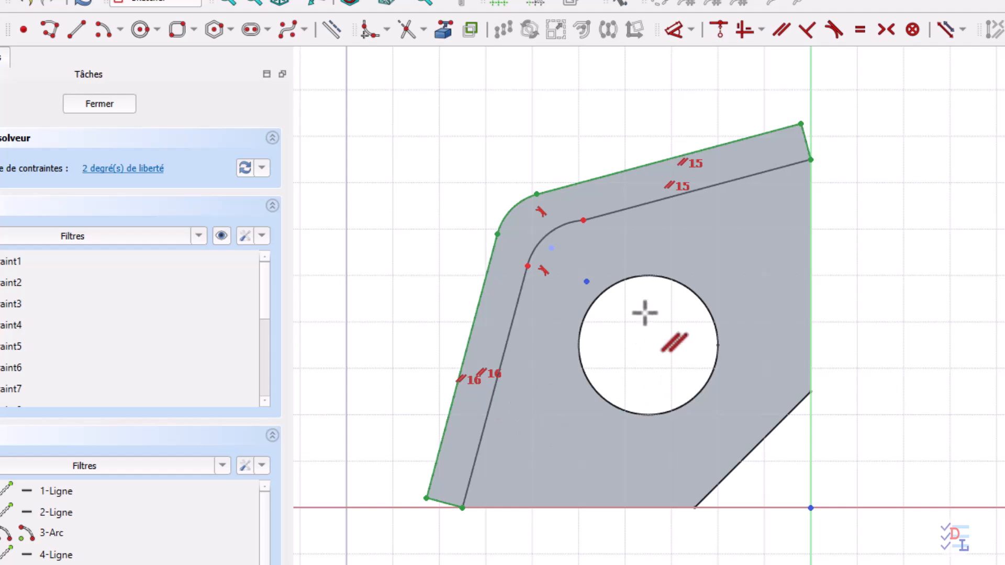
Step: Constrain the two inner straight lines of the angled band to equal length
left_click(861, 31)
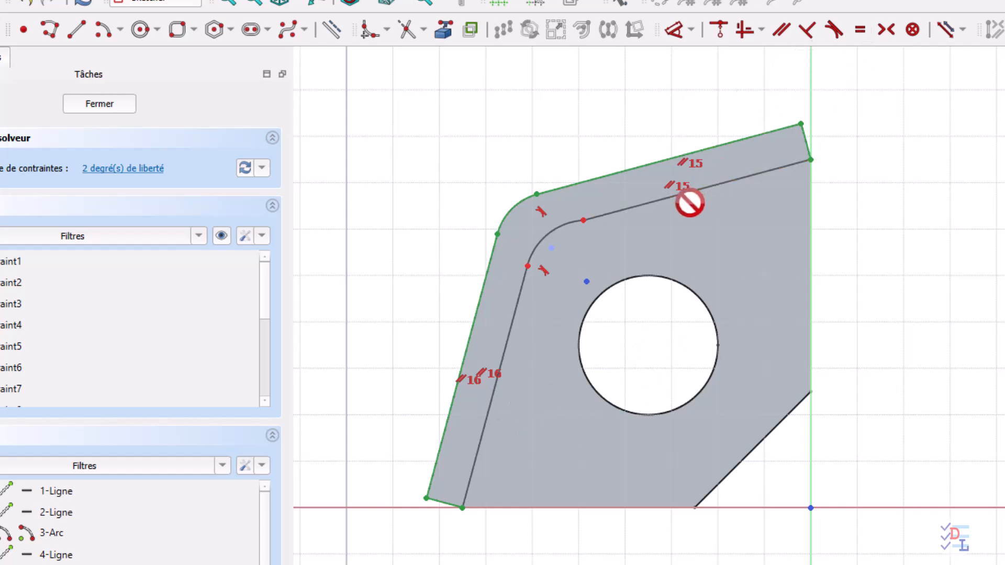
left_click(694, 191)
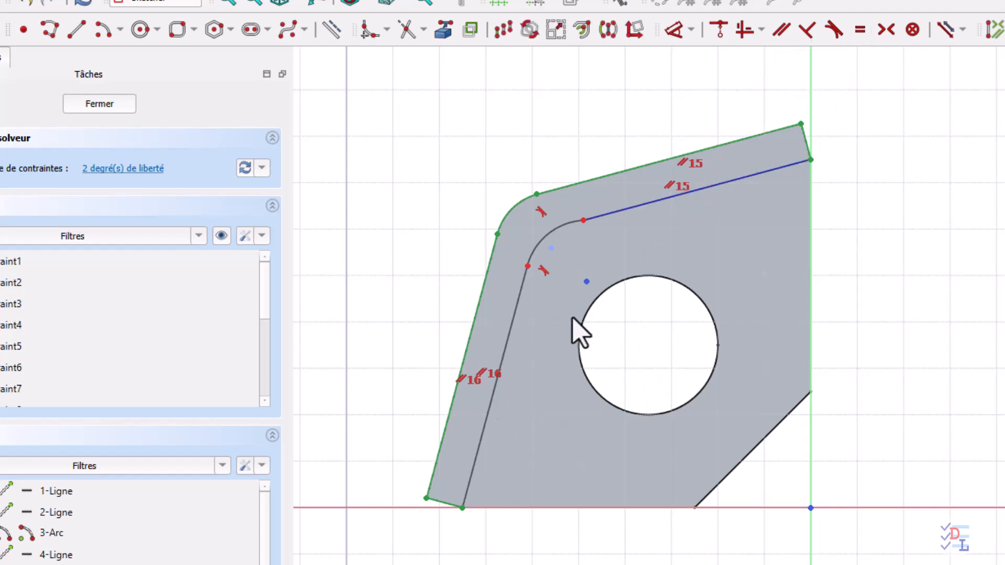
left_click(509, 369)
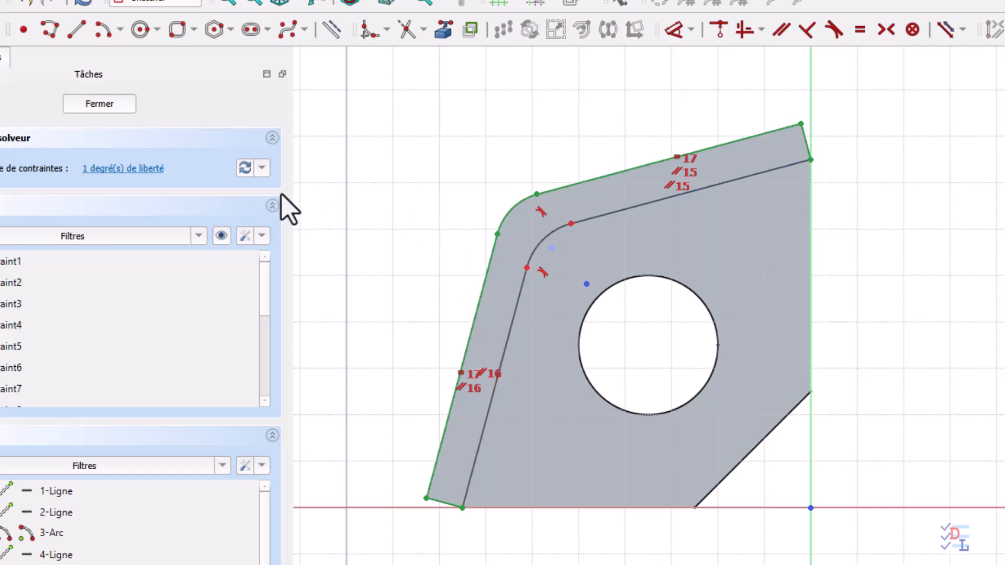
Step: Dimension the inner corner arc of the band with a radius of 4 mm
left_click(674, 34)
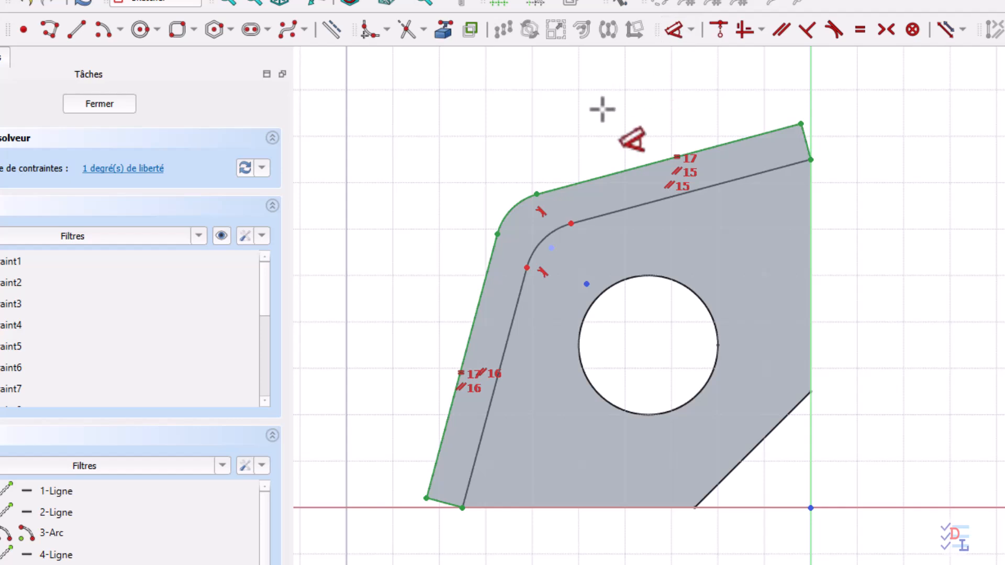
left_click(539, 240)
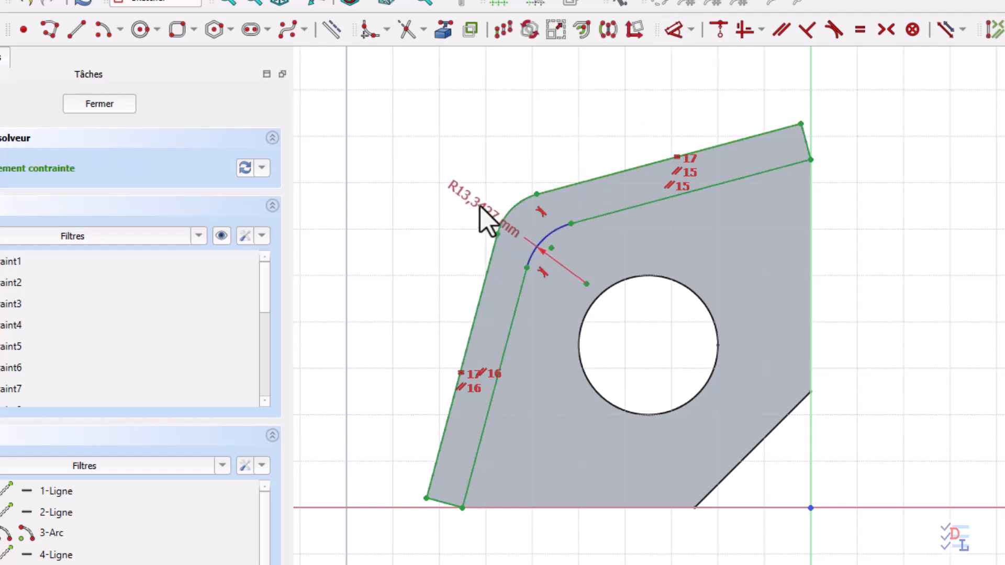
left_click(466, 203)
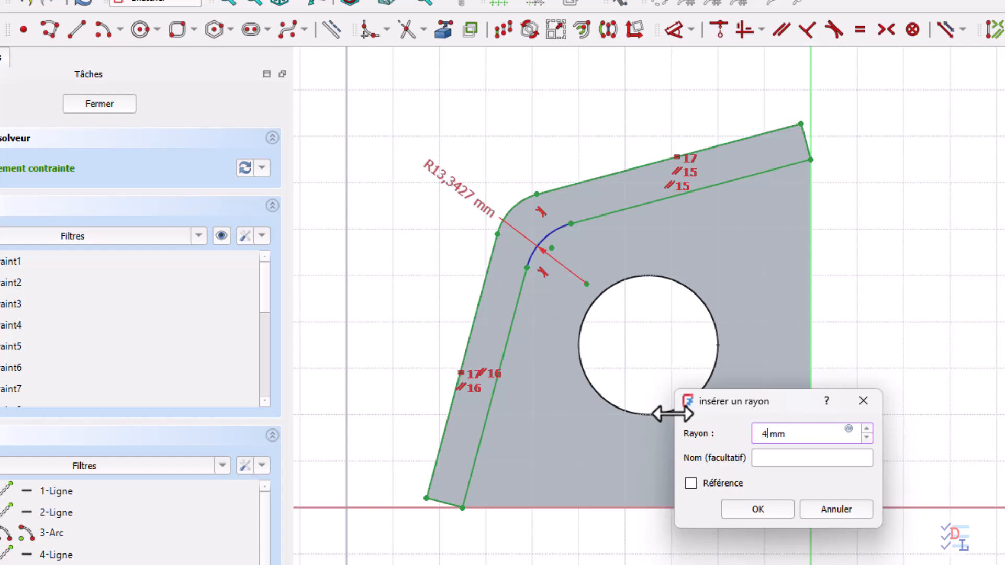
type("4")
left_click(762, 511)
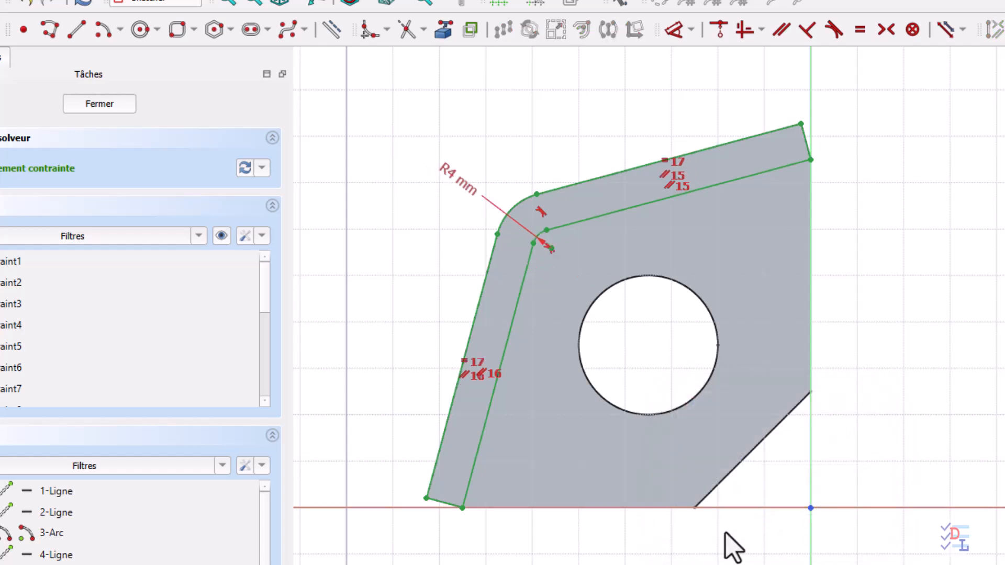
Step: Close the band sketch and pad it 40 mm to form the angled wall on the plate
left_click(99, 106)
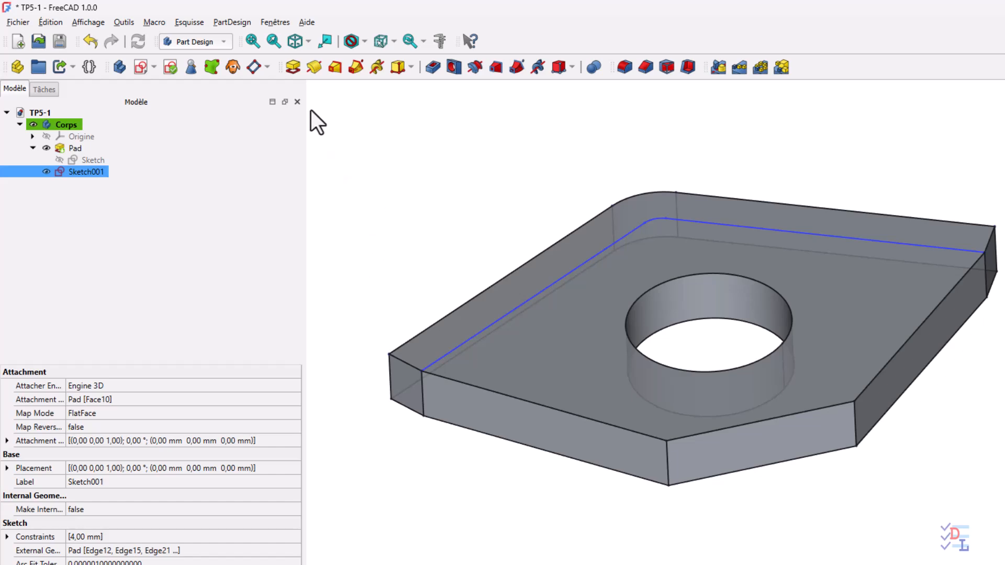
left_click(296, 68)
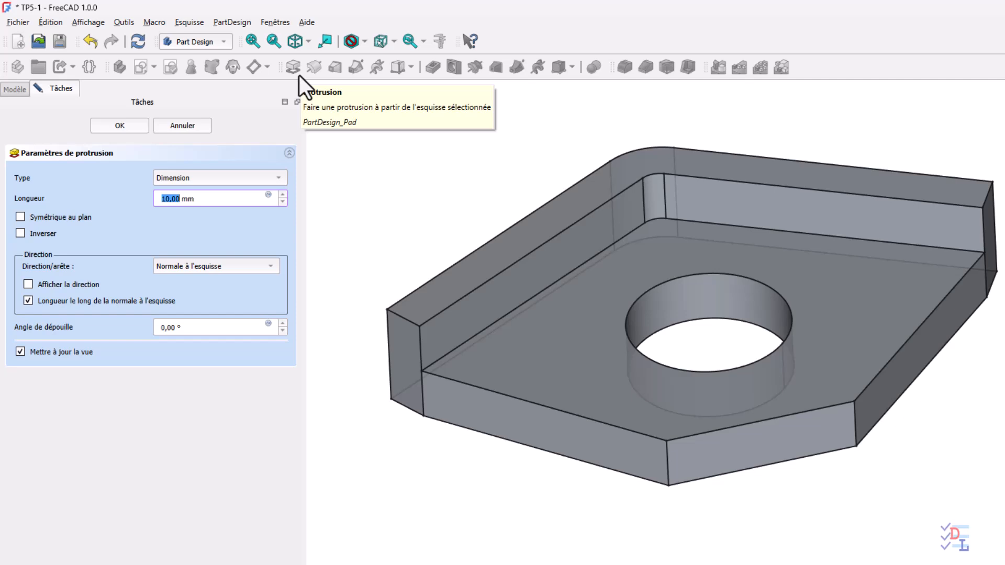
type("40")
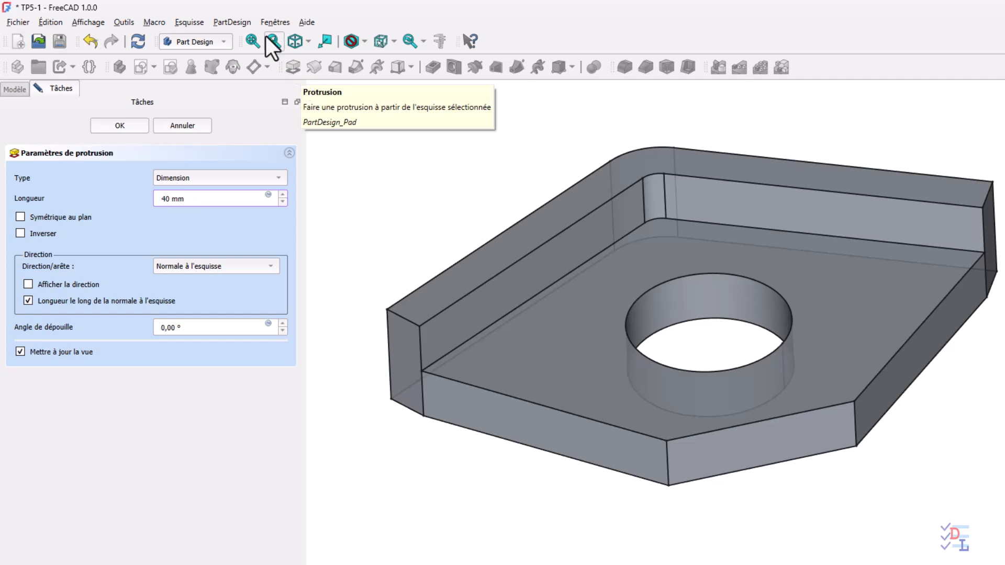
left_click(132, 125)
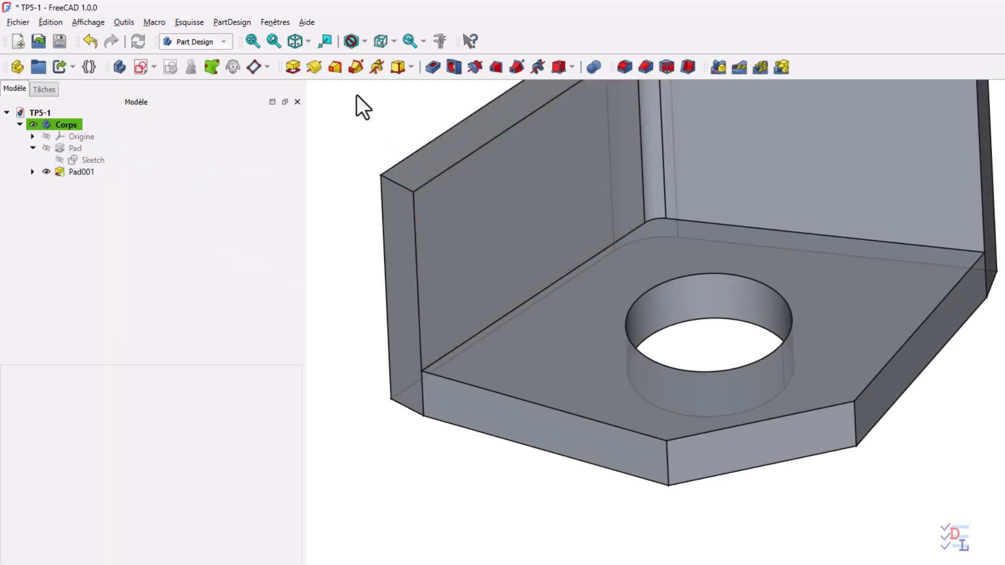
left_click(61, 161)
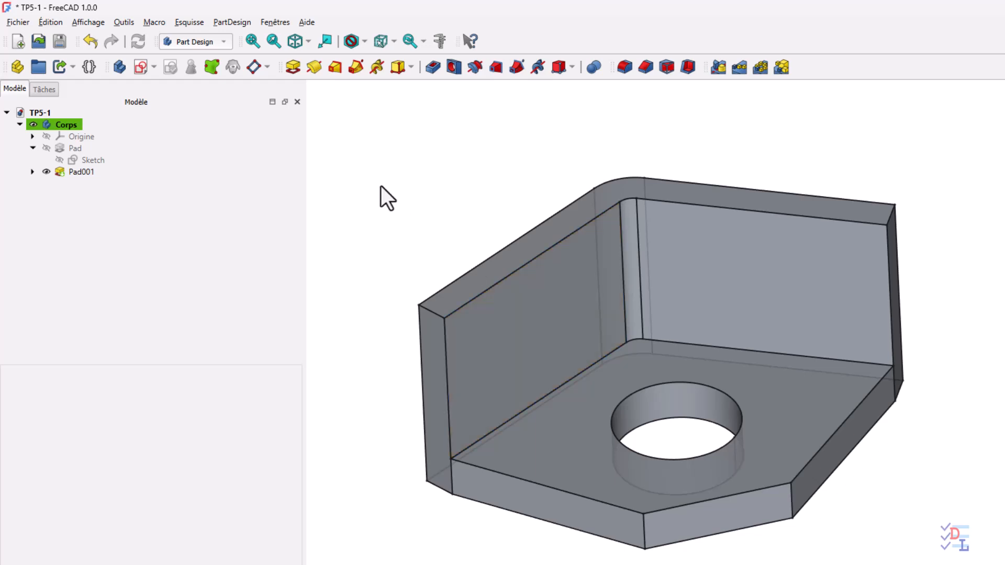
Step: Create a sketch on the inner face of the steeper slanted wall and project the face's free-end vertical edge as external geometry
left_click(528, 337)
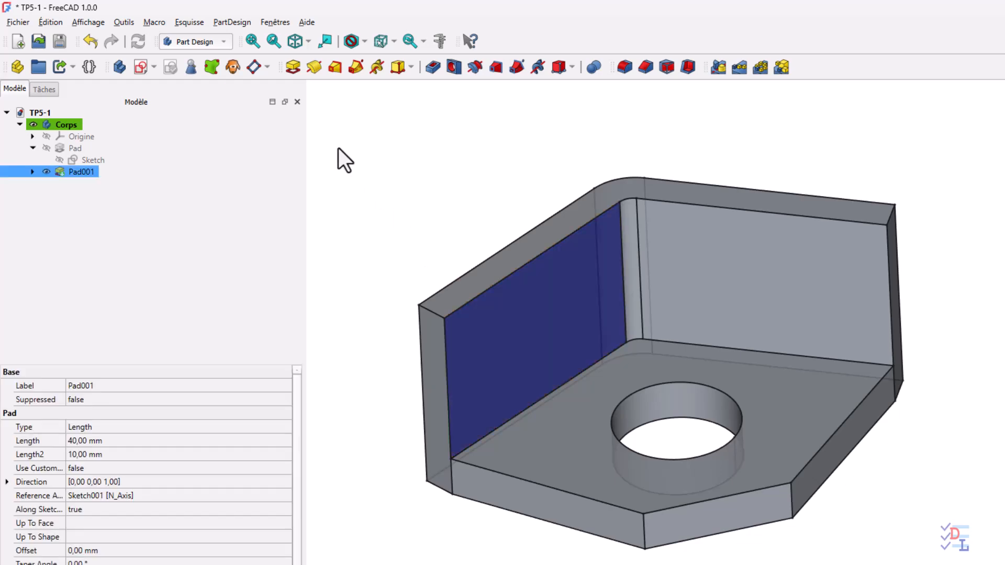
left_click(140, 68)
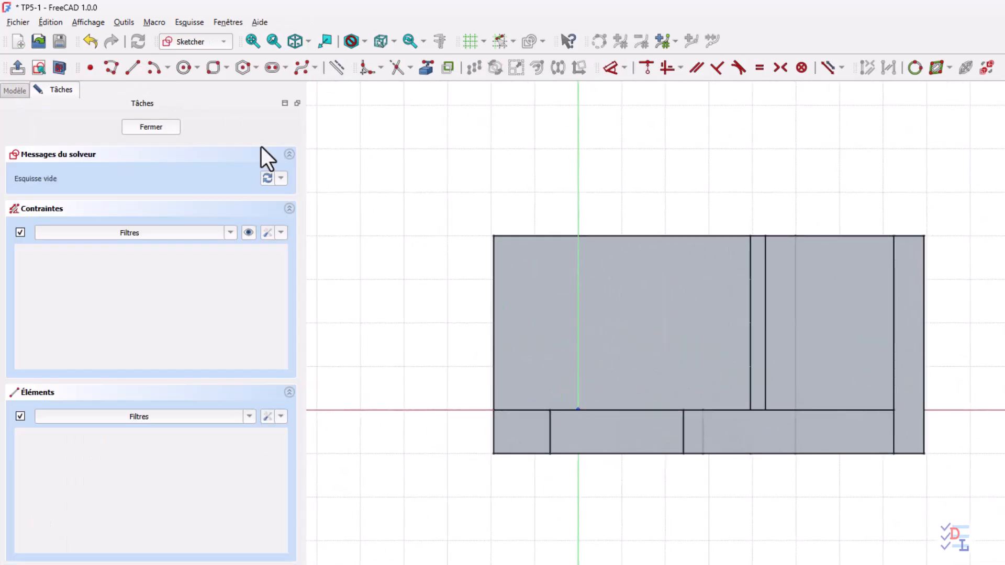
scroll(413, 386, "up", 2)
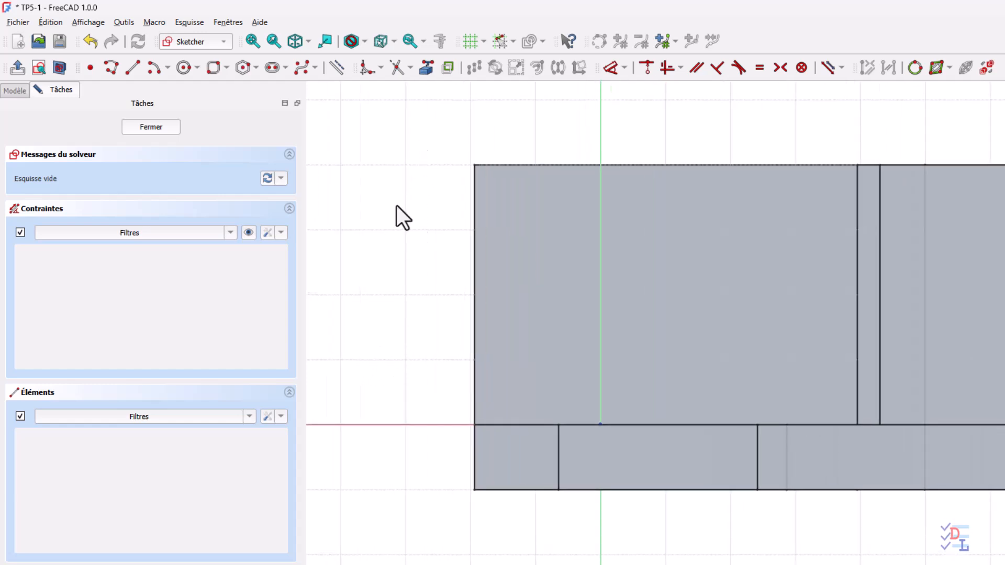
left_click(426, 67)
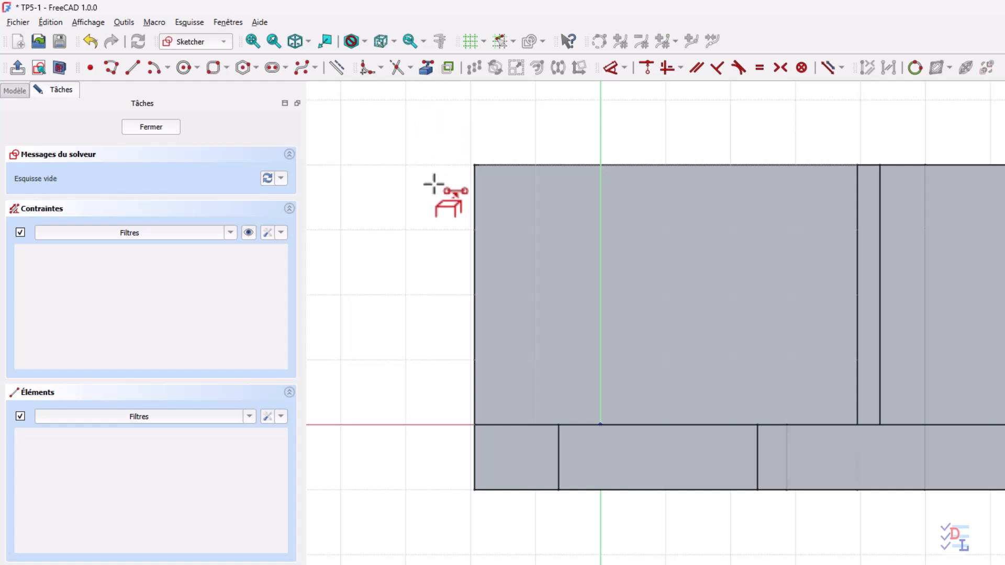
left_click(474, 300)
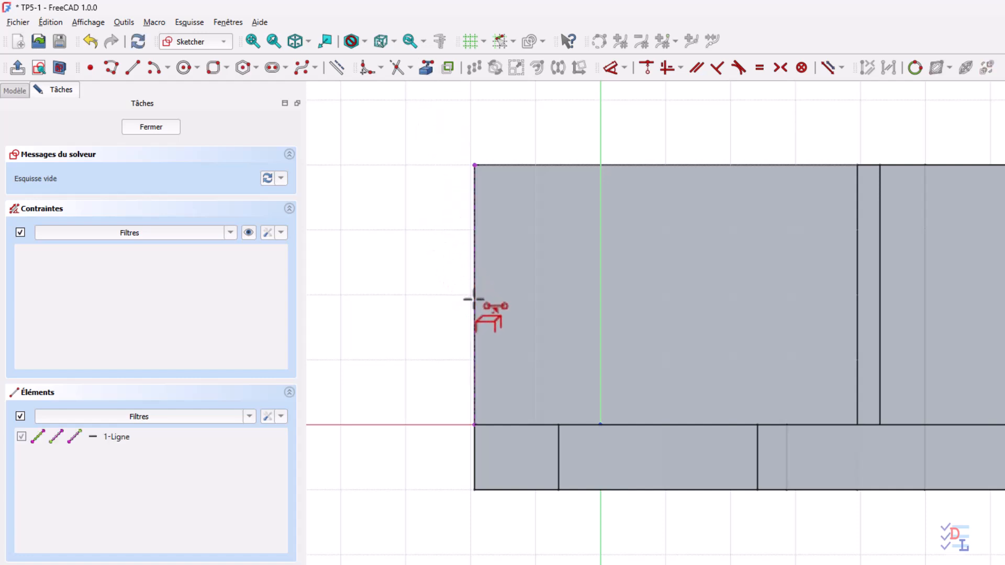
right_click(471, 300)
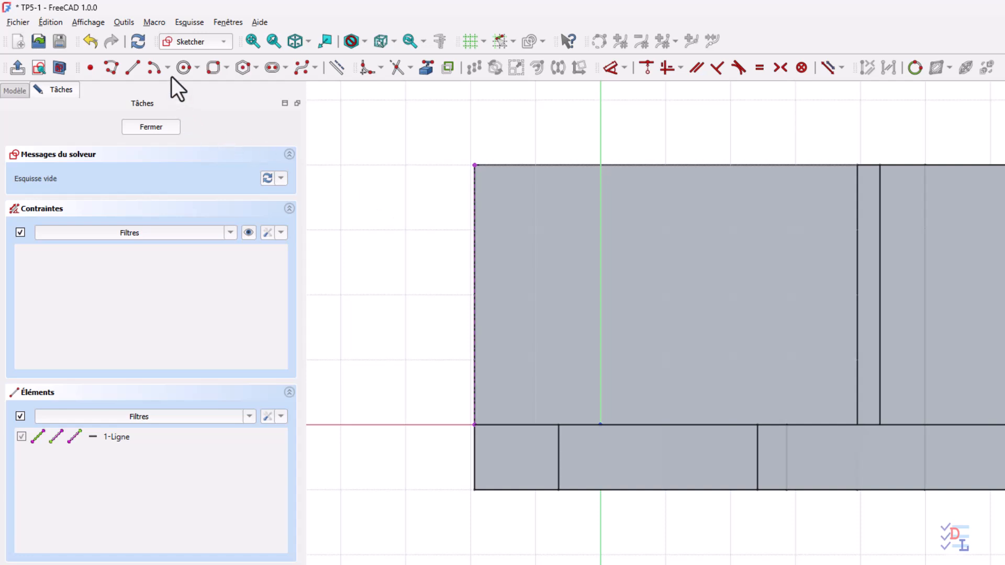
Step: Draw a circle about 18 mm in diameter on the wall face, between the projected edge and the rounded corner
left_click(183, 67)
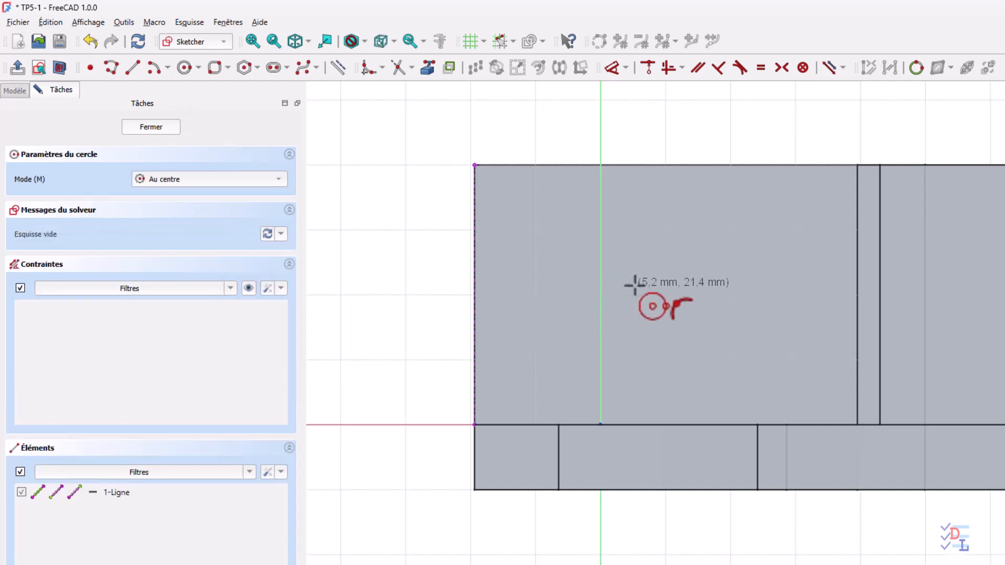
left_click(634, 286)
left_click(692, 298)
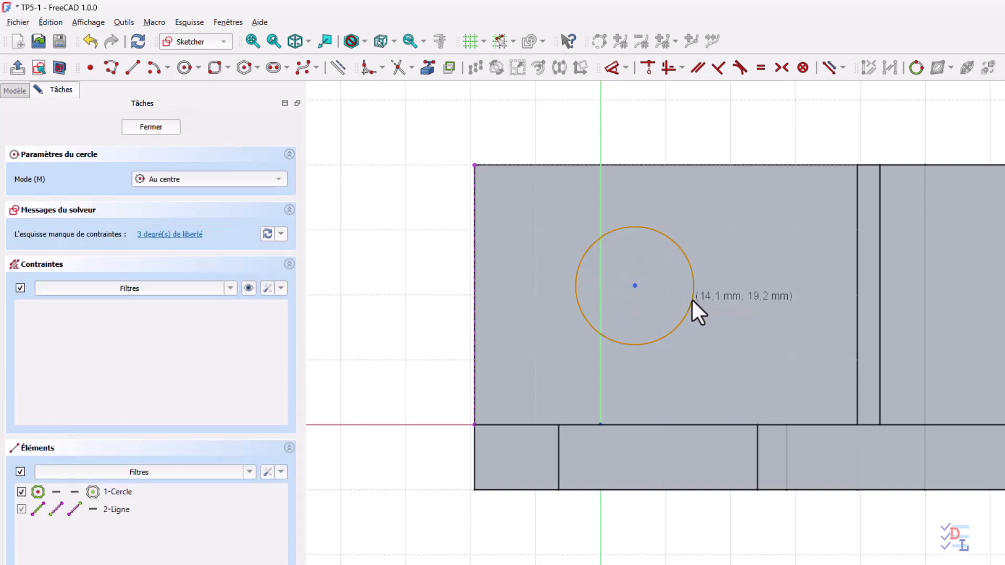
Step: Dimension the circle's diameter as 20 mm
left_click(612, 68)
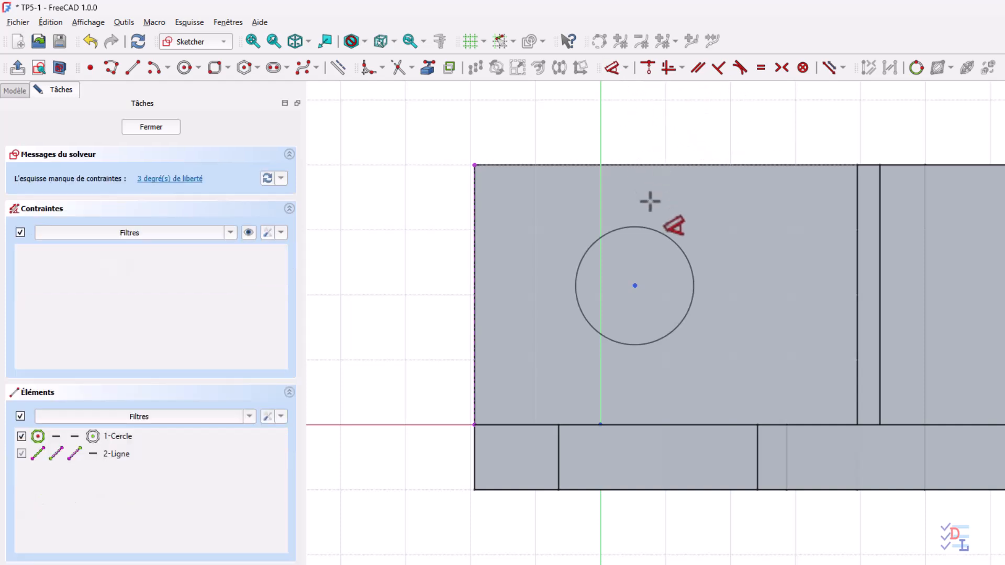
left_click(656, 228)
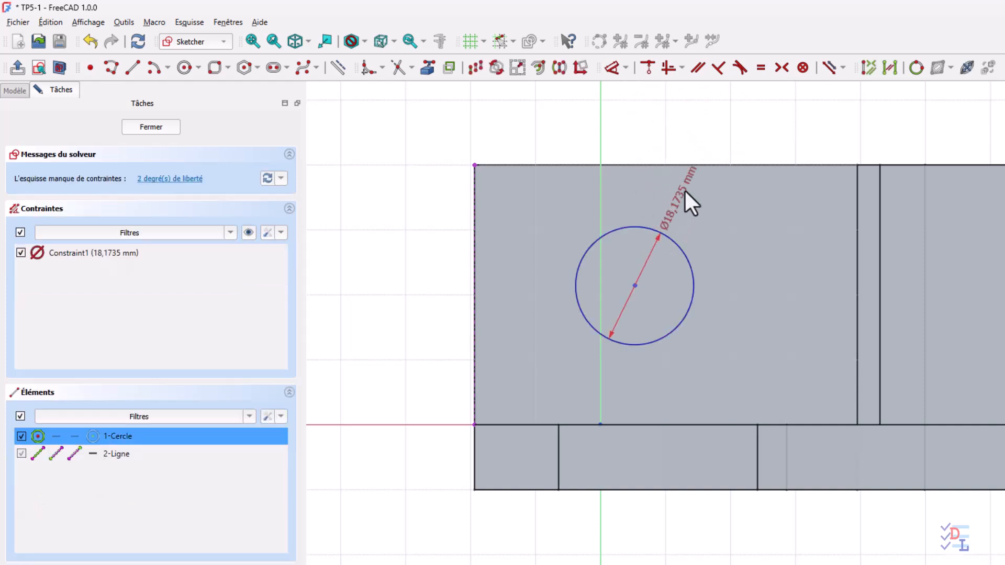
left_click(730, 134)
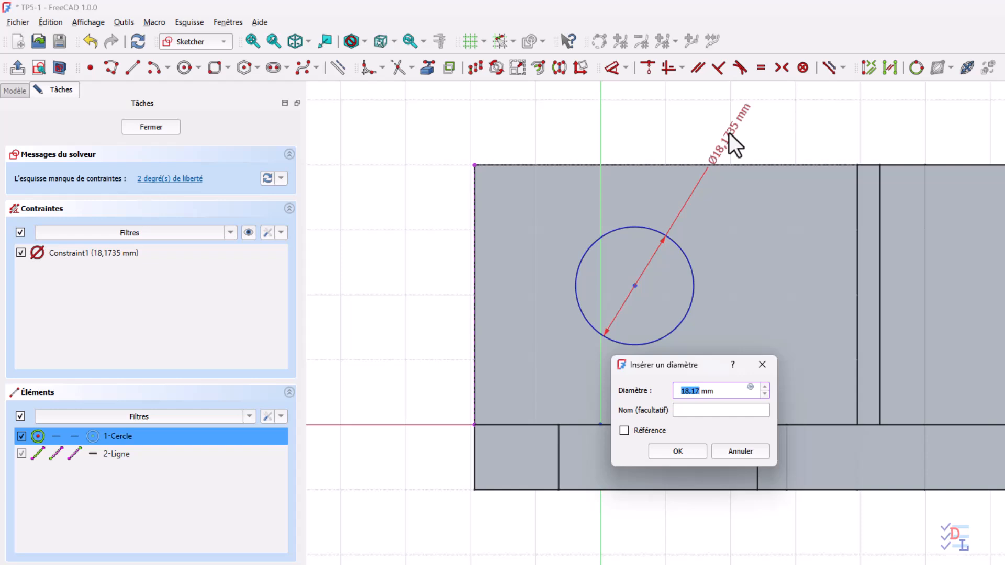
type("20")
left_click(682, 454)
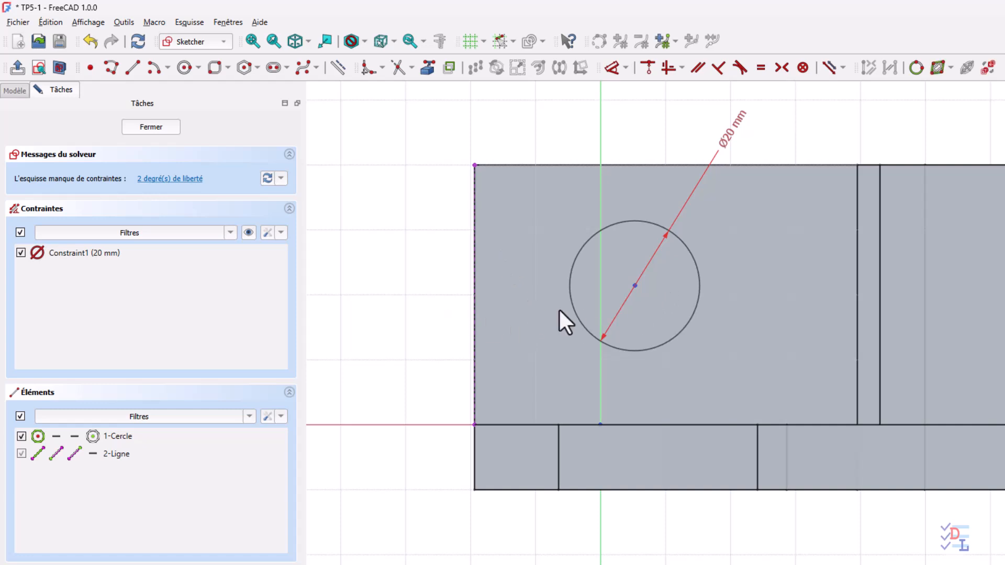
Step: Set the horizontal distance between the circle's centre and the upper end of the projected edge to 30 mm
left_click(633, 286)
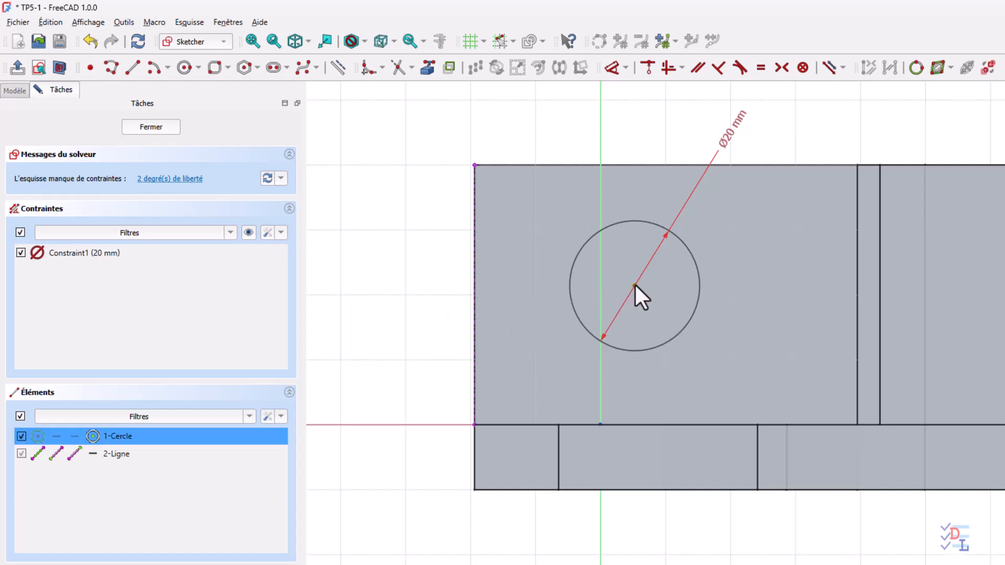
left_click(475, 165)
left_click(612, 68)
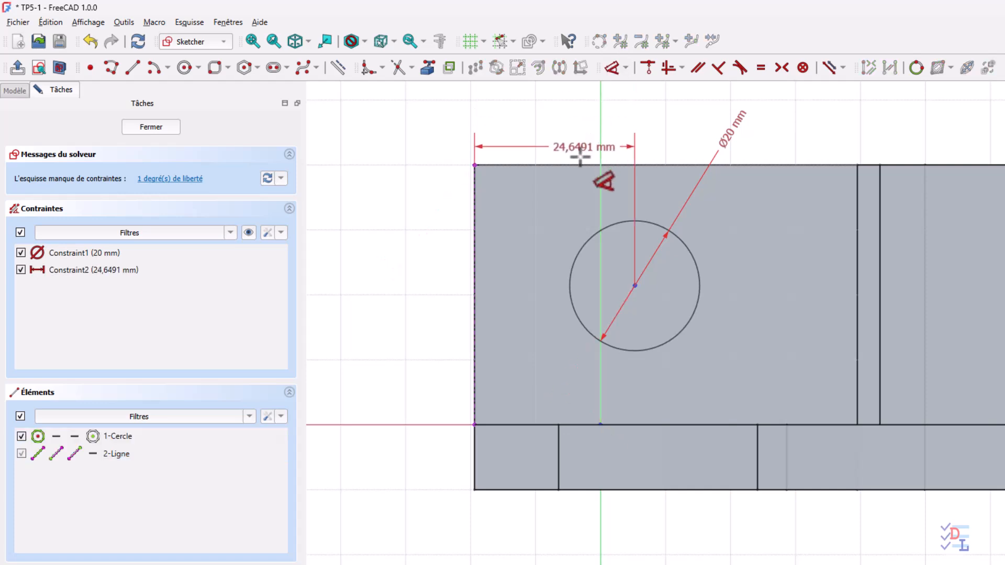
left_click_drag(576, 148, 567, 116)
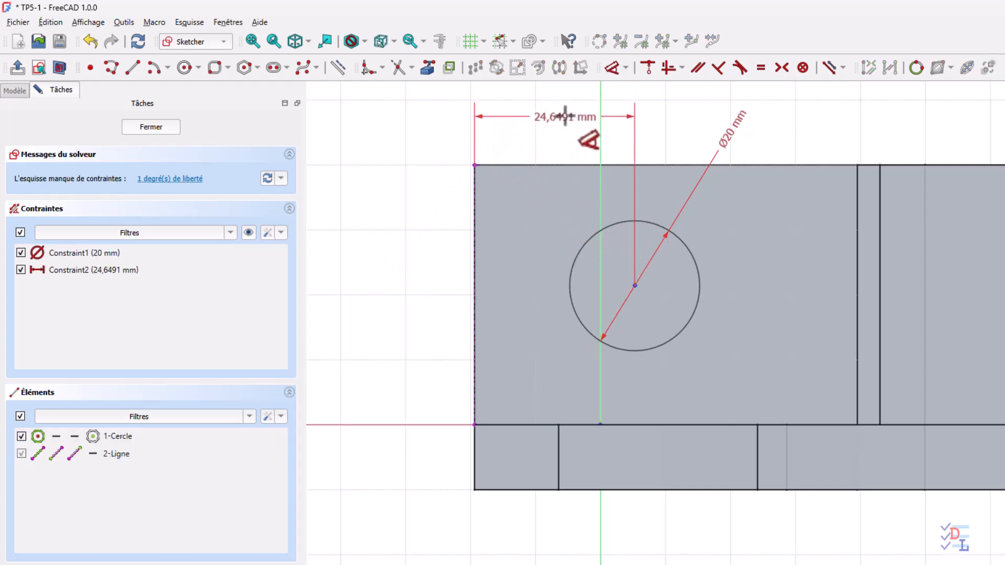
left_click(567, 116)
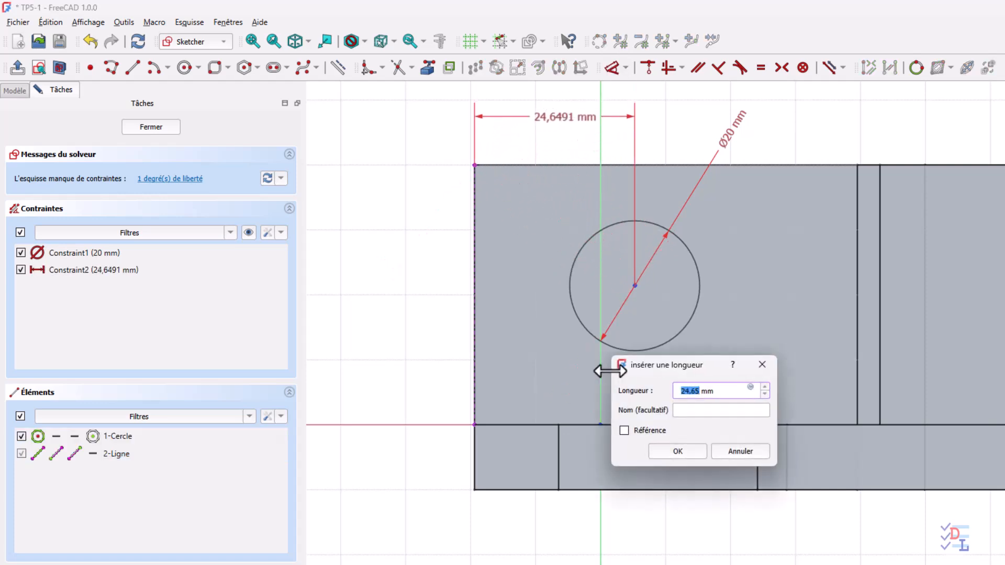
type("30")
left_click(681, 455)
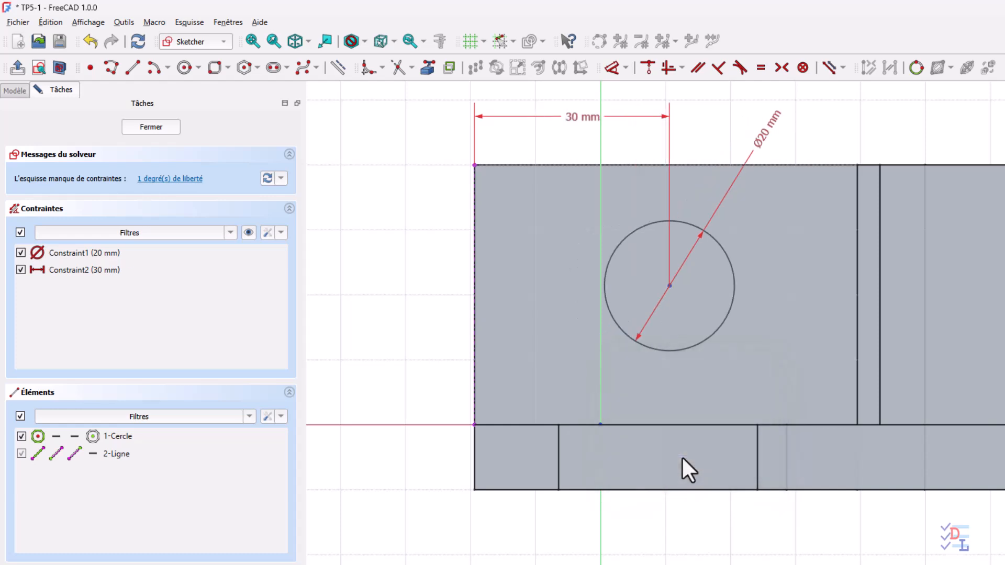
Step: Set the vertical distance between the lower end of the projected edge and the circle's centre to 20 mm
left_click(475, 425)
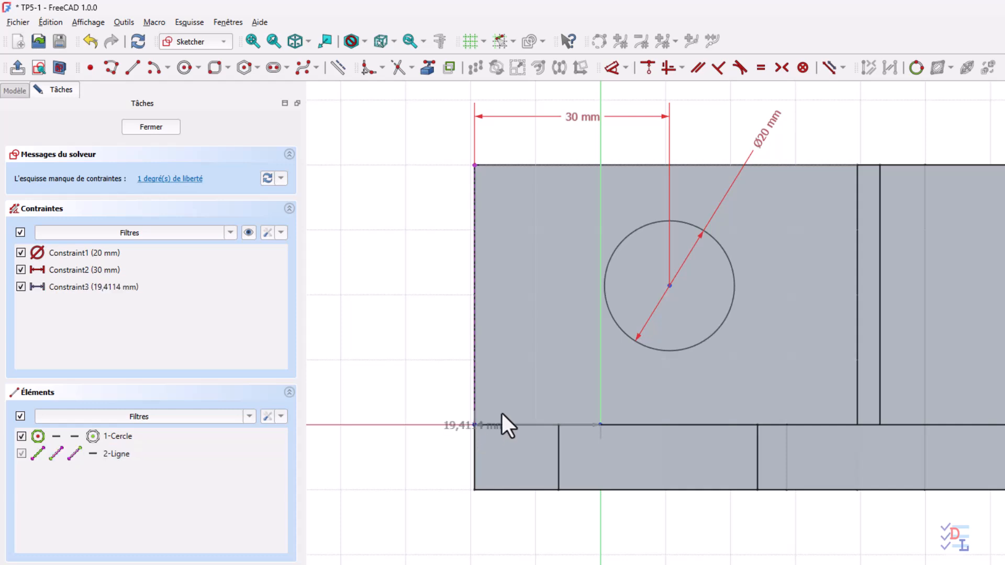
left_click(671, 286)
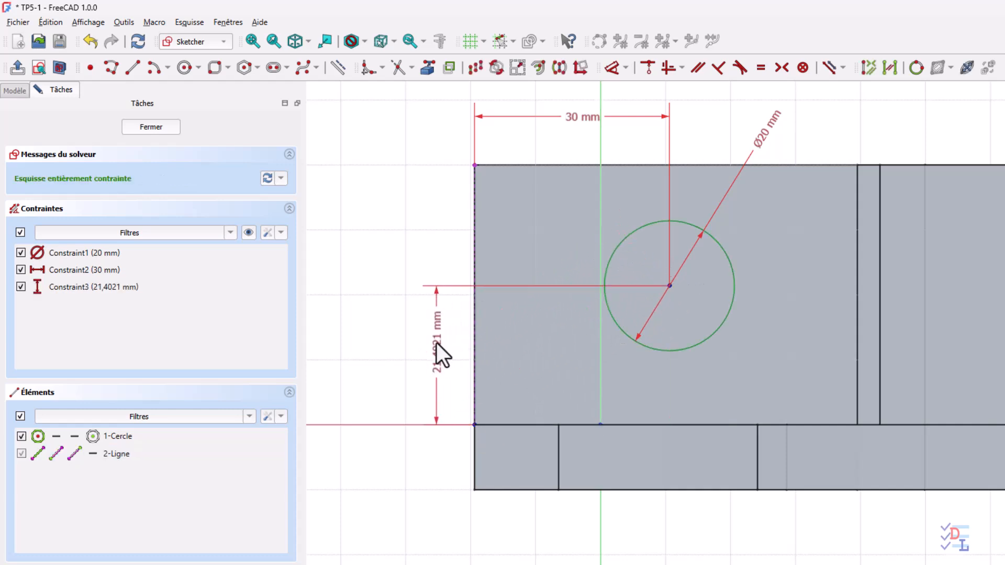
left_click(434, 348)
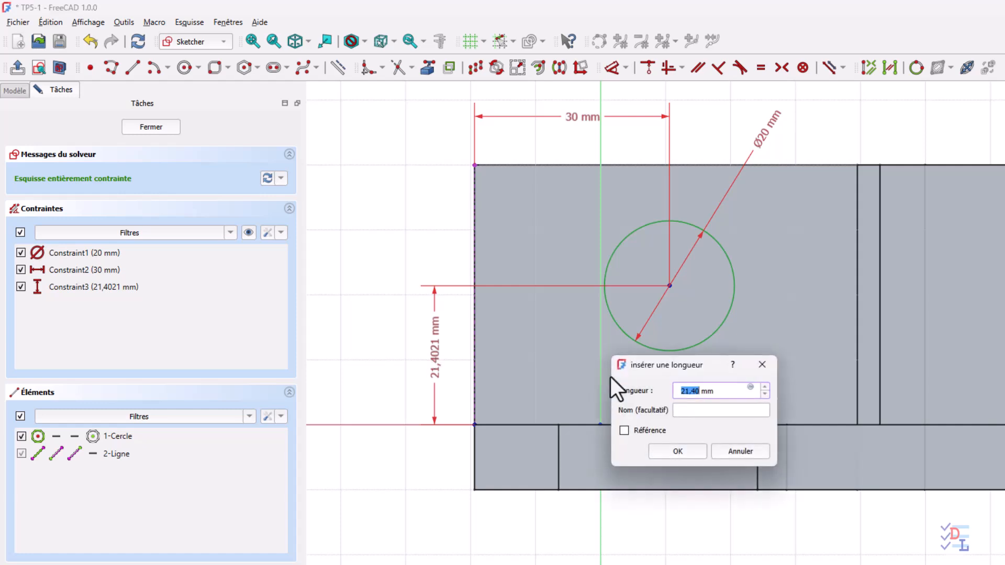
type("20")
left_click(678, 454)
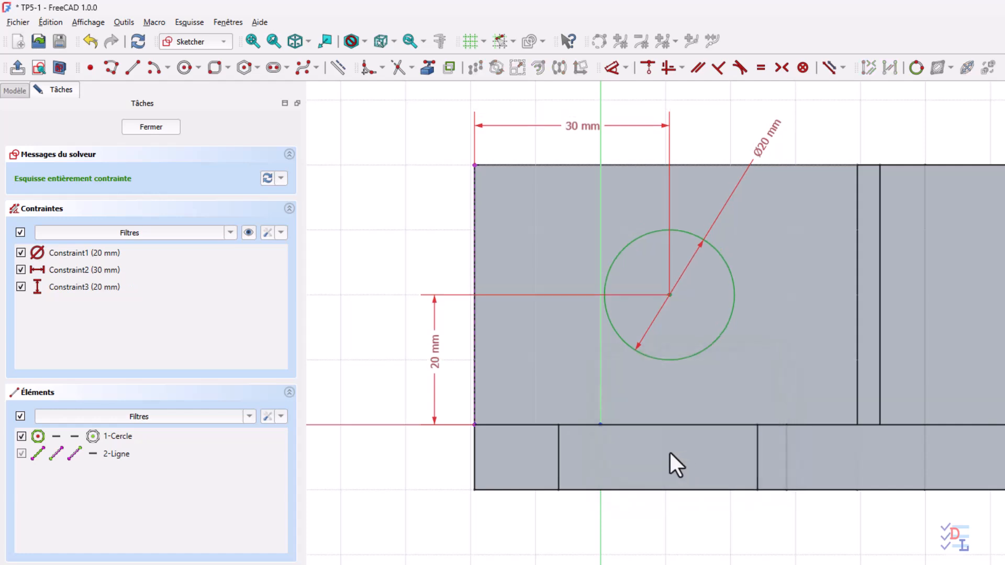
Step: Finish the hole sketch and cut it through the wall with a pocket of type La plus proche
left_click(151, 127)
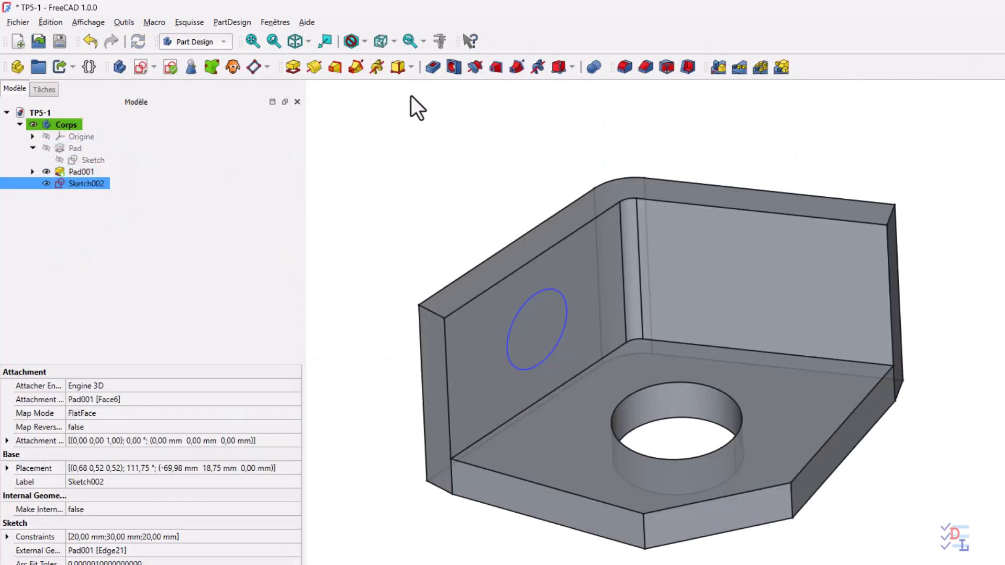
left_click(432, 66)
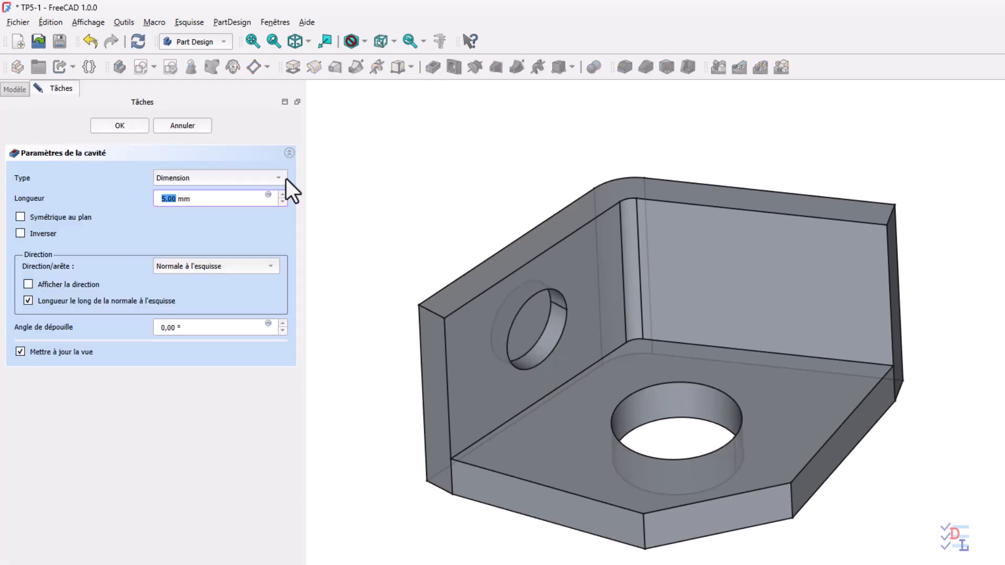
left_click(212, 178)
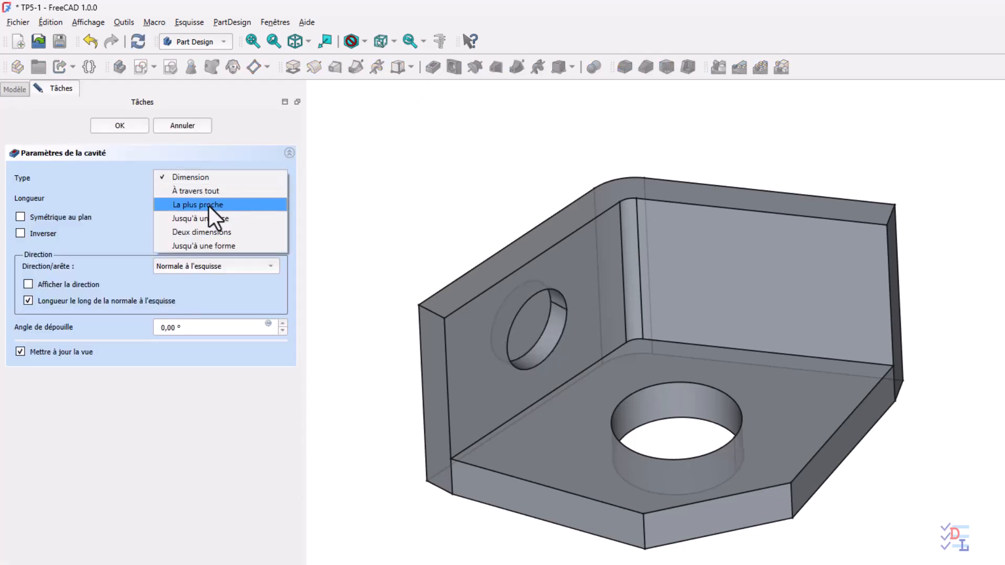
left_click(209, 205)
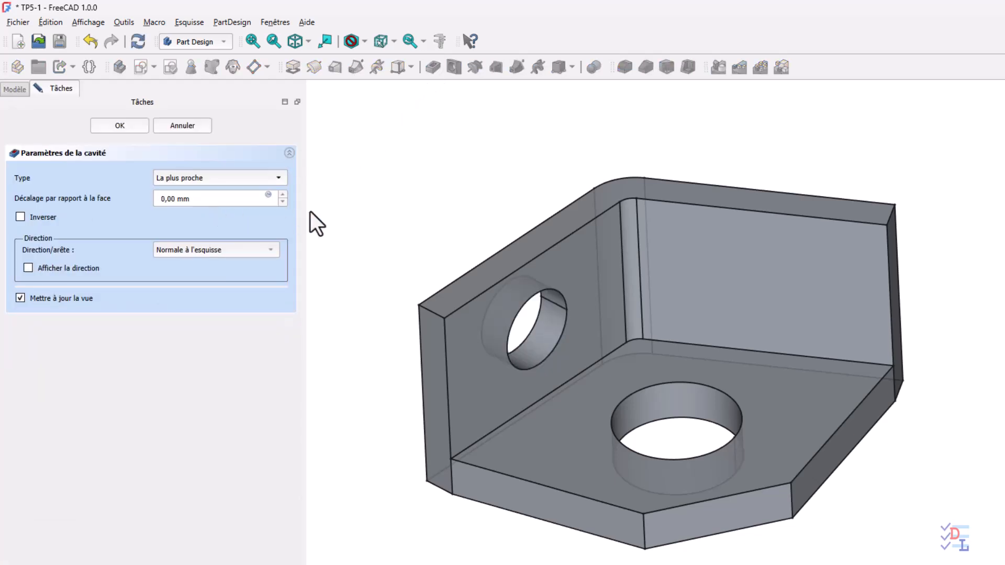
left_click(129, 126)
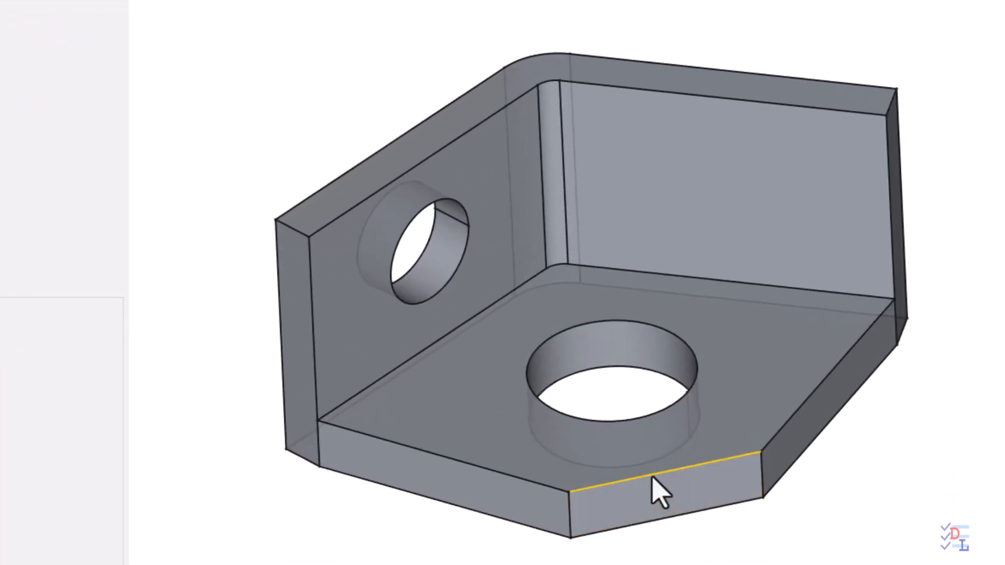
Step: Create a datum plane from the upper edge of the plate's front chamfer face, using the Inertie 2-3 attachment mode
left_click(653, 476)
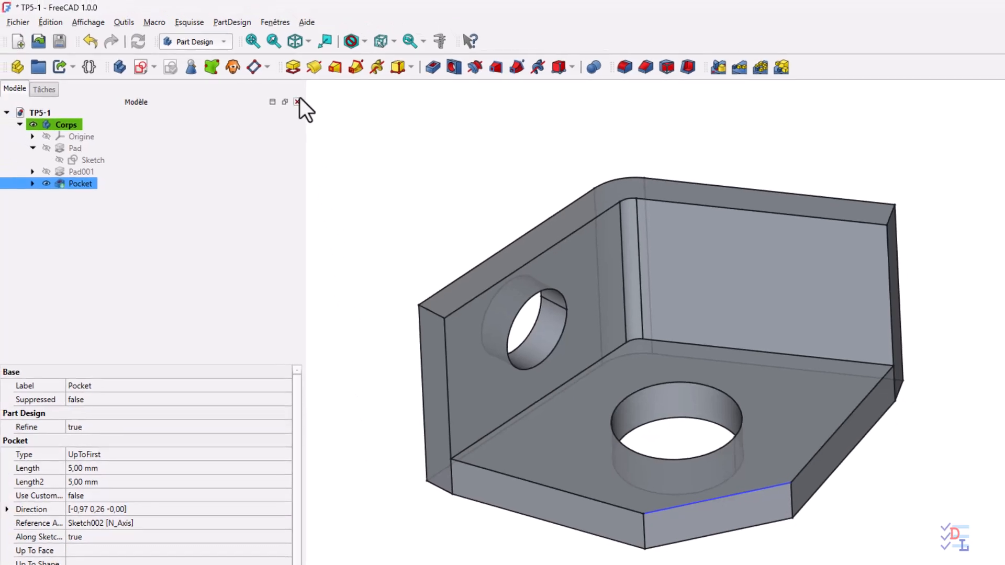
left_click(254, 67)
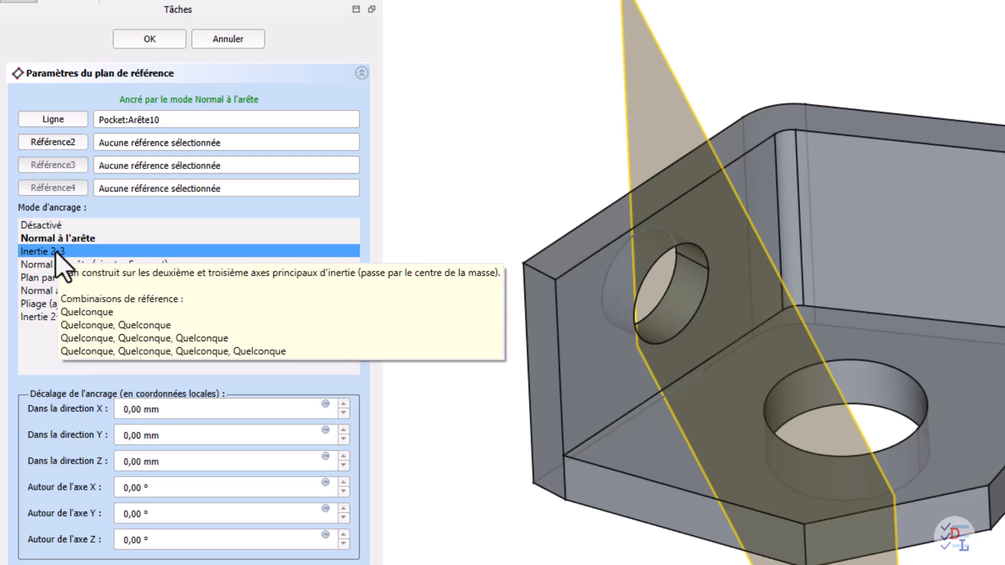
left_click(58, 252)
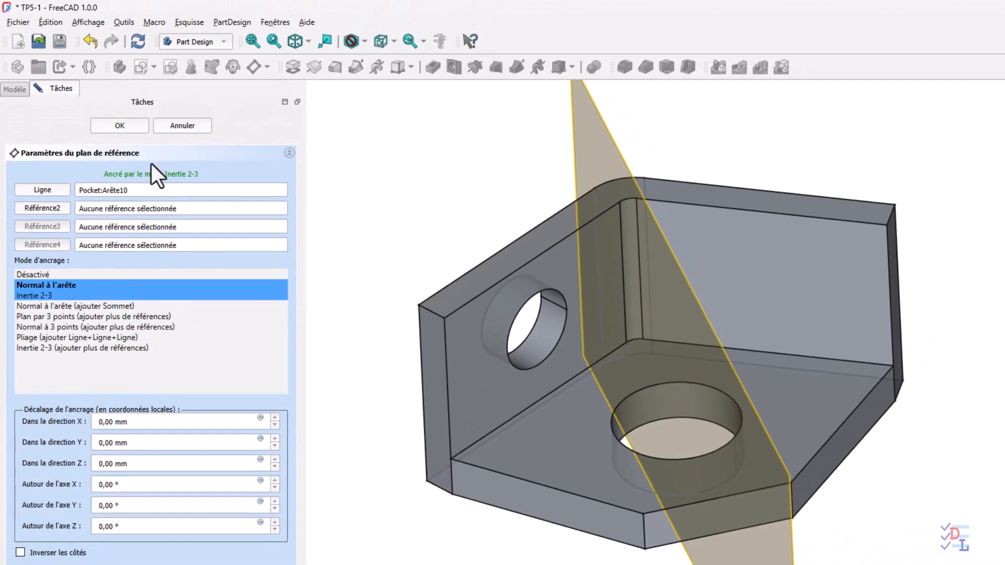
left_click(120, 126)
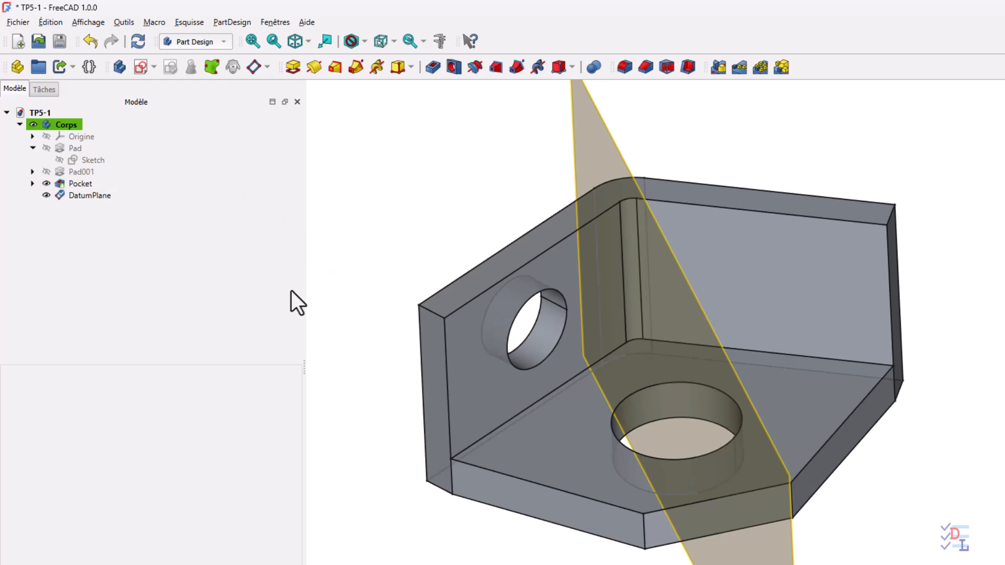
Step: Mirror the wall hole's pocket about the datum plane onto the other wall, and hide the datum plane
left_click(78, 184)
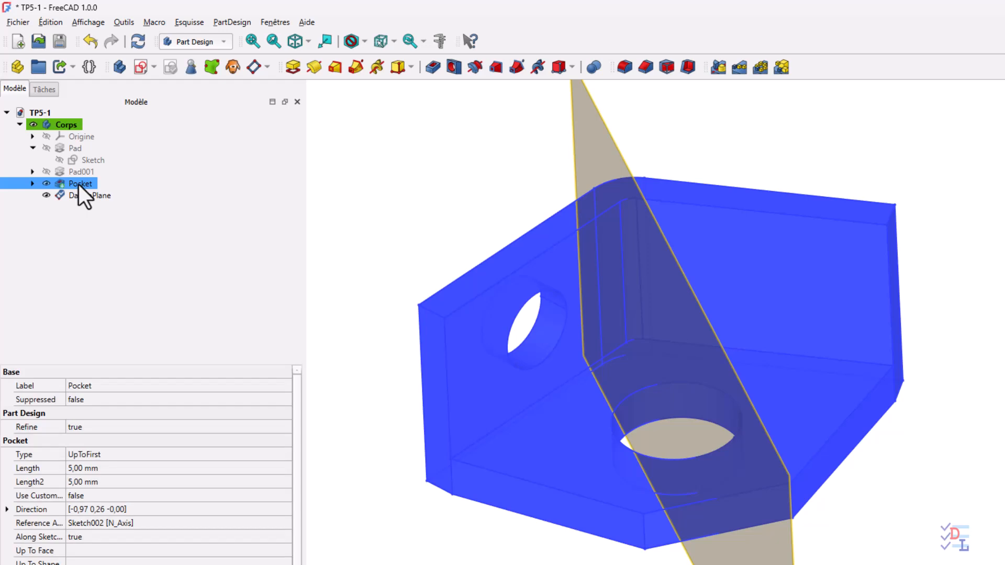
left_click(719, 67)
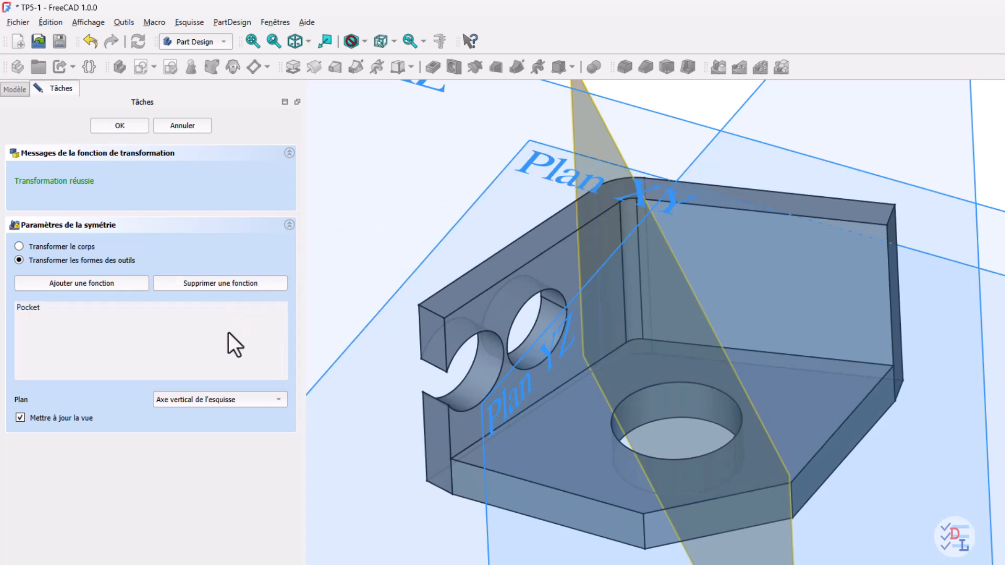
left_click(221, 400)
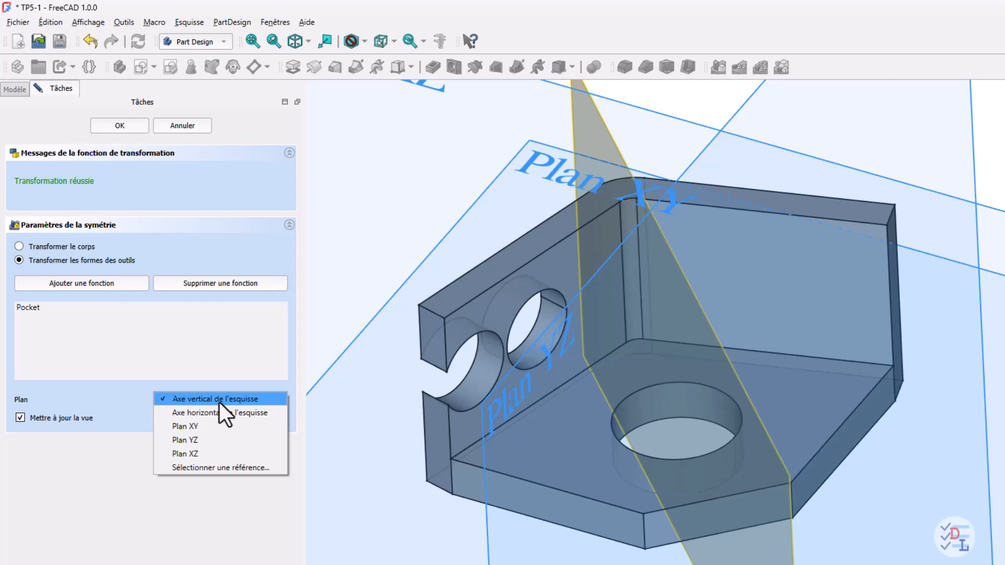
left_click(225, 467)
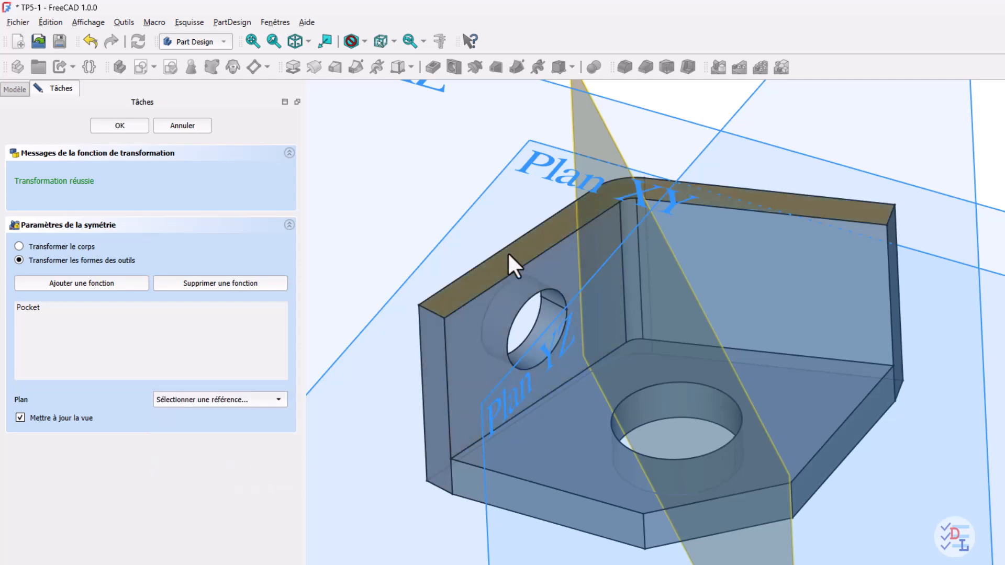
left_click(582, 117)
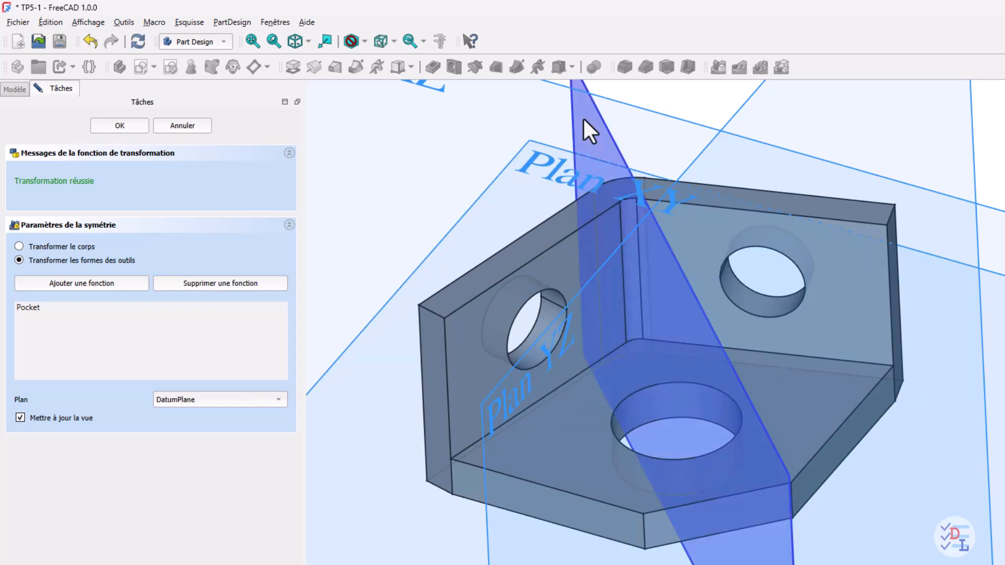
left_click(120, 125)
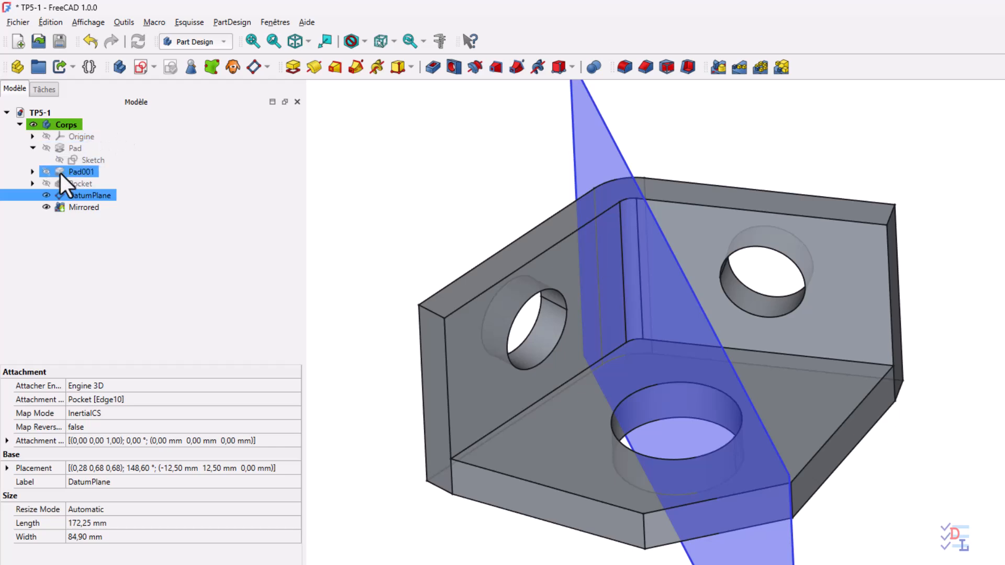
left_click(46, 195)
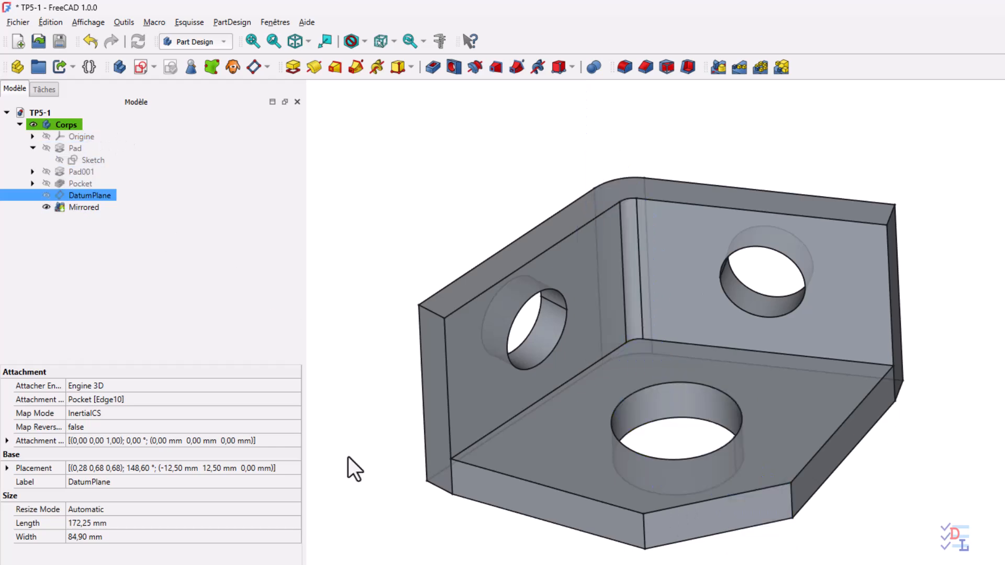
middle_click_drag(353, 517, 348, 288)
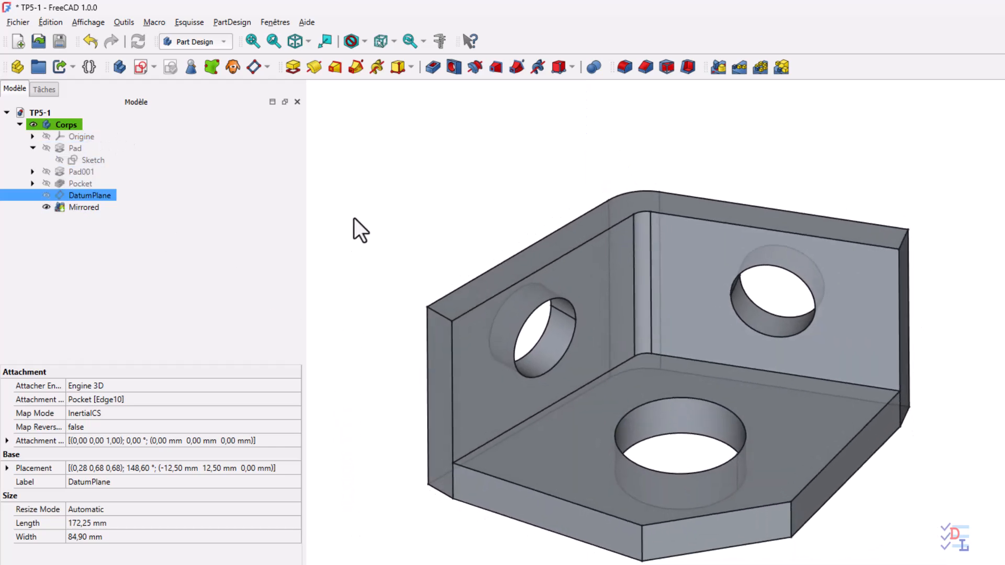